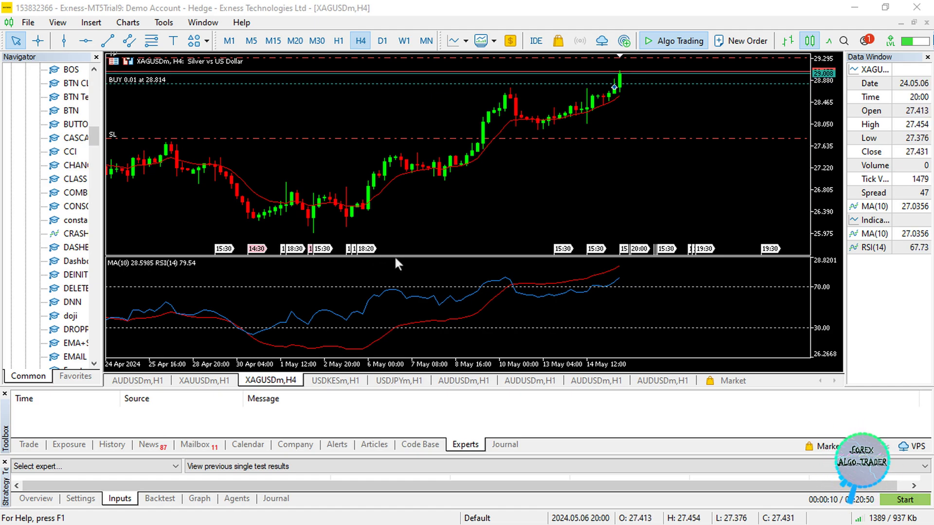
# Enlarge the price chart over the RSI pane and lower the silver buy's stop loss to 26.815
pyautogui.moveTo(395, 257); pyautogui.dragTo(418, 295)
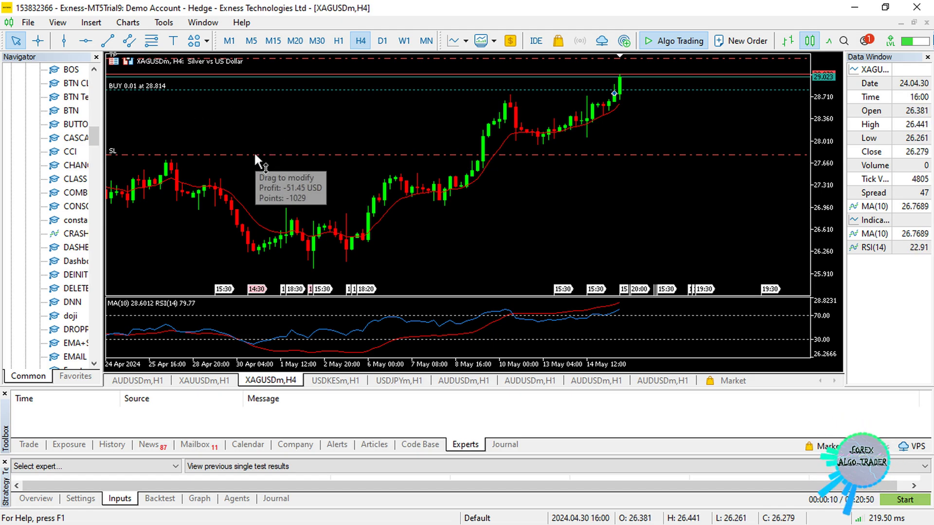
pyautogui.moveTo(254, 152); pyautogui.dragTo(261, 191)
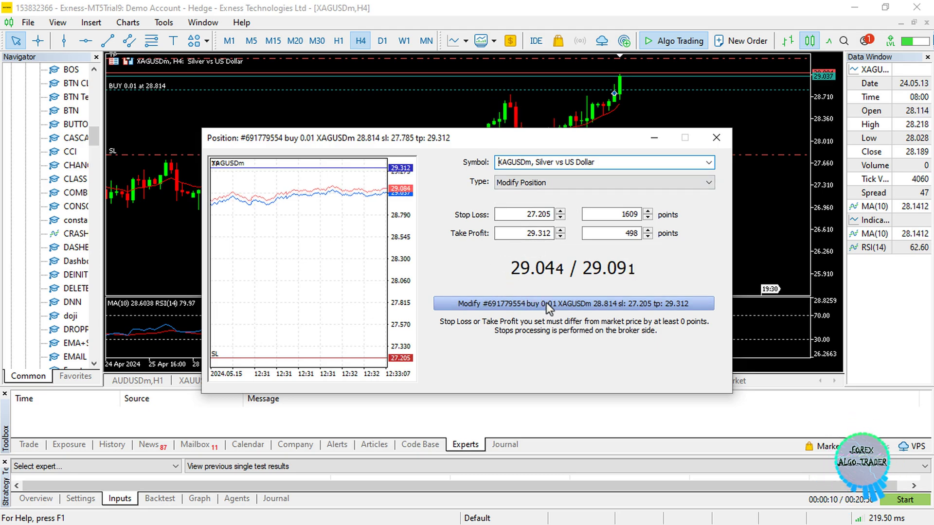
pyautogui.click(716, 137)
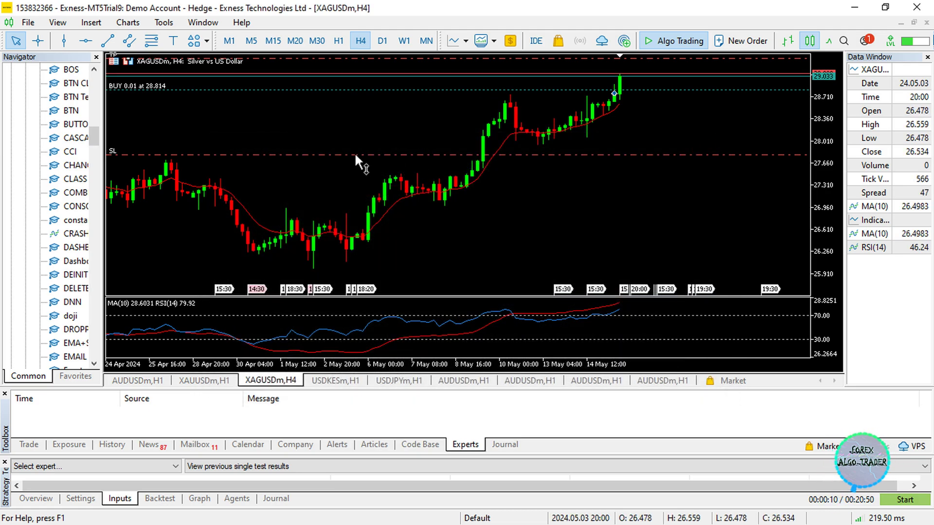
pyautogui.moveTo(354, 153); pyautogui.dragTo(358, 216)
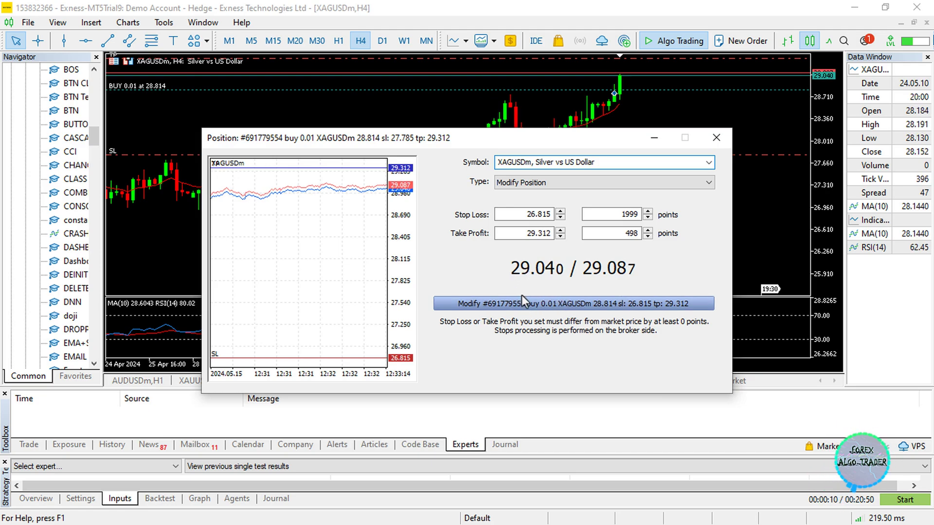
pyautogui.click(565, 305)
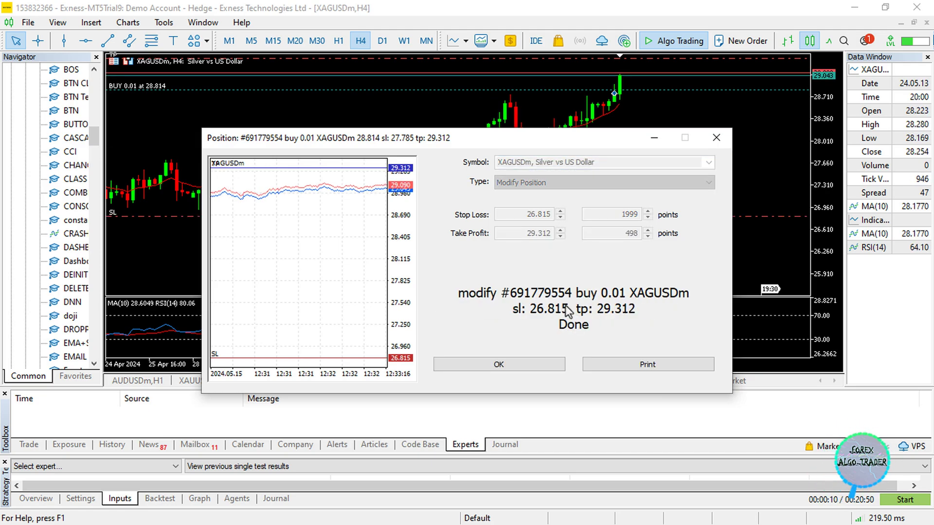
pyautogui.click(499, 364)
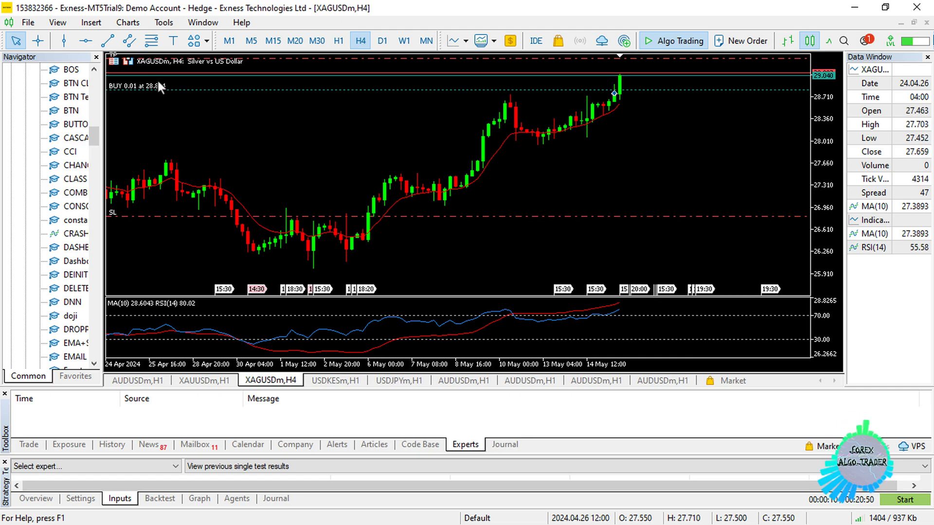
# Show the one-click trading panel and bring up a new XAGUSDm order with F9
pyautogui.click(129, 63)
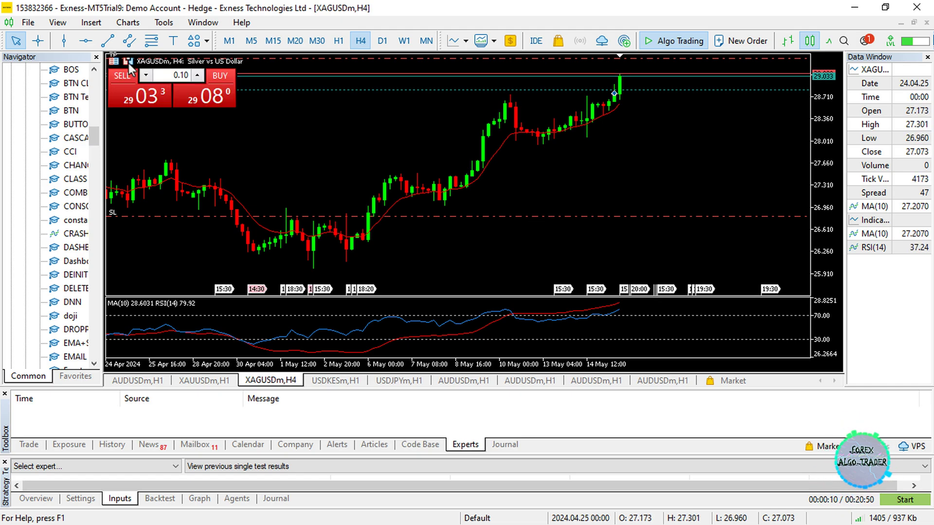
pyautogui.click(207, 101)
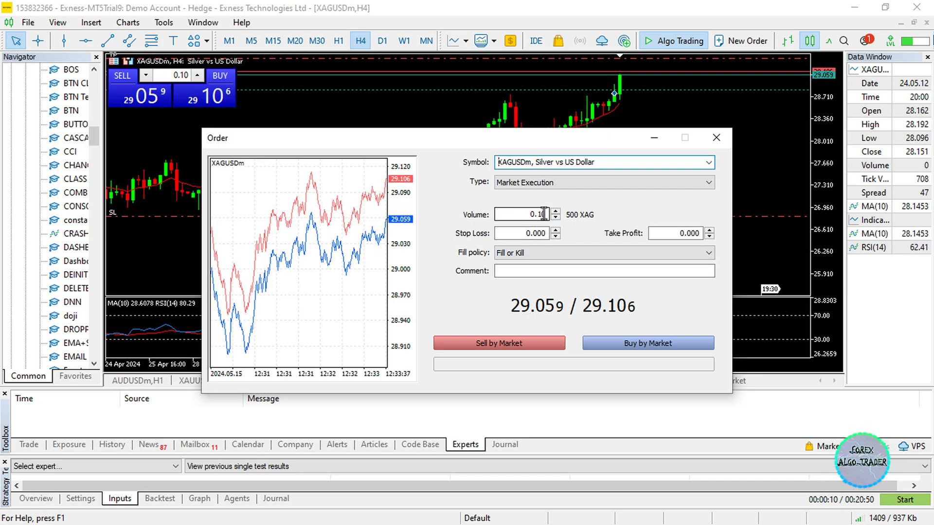
pyautogui.click(717, 137)
pyautogui.press('F9')
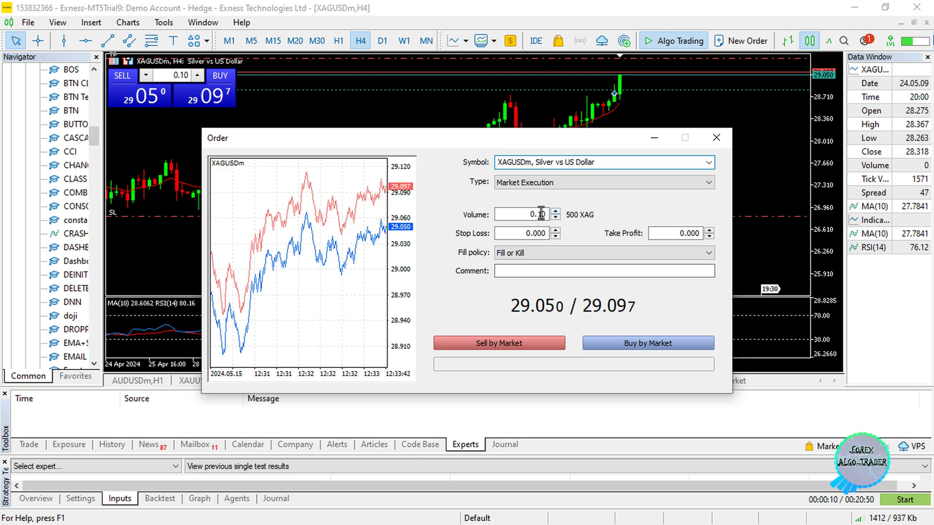
# Enter a stop loss of 26.500 for the 0.10-lot order
pyautogui.click(526, 233)
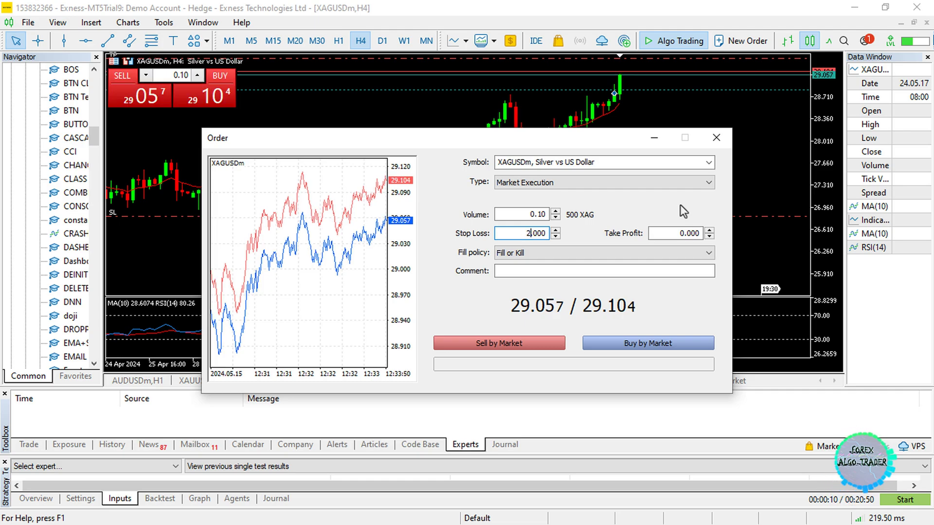
pyautogui.write('9.0')
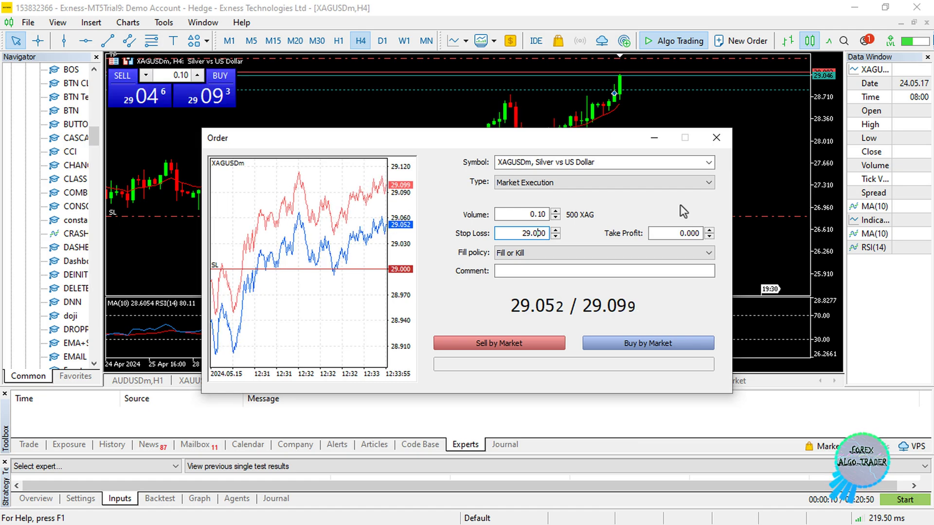
pyautogui.write('5')
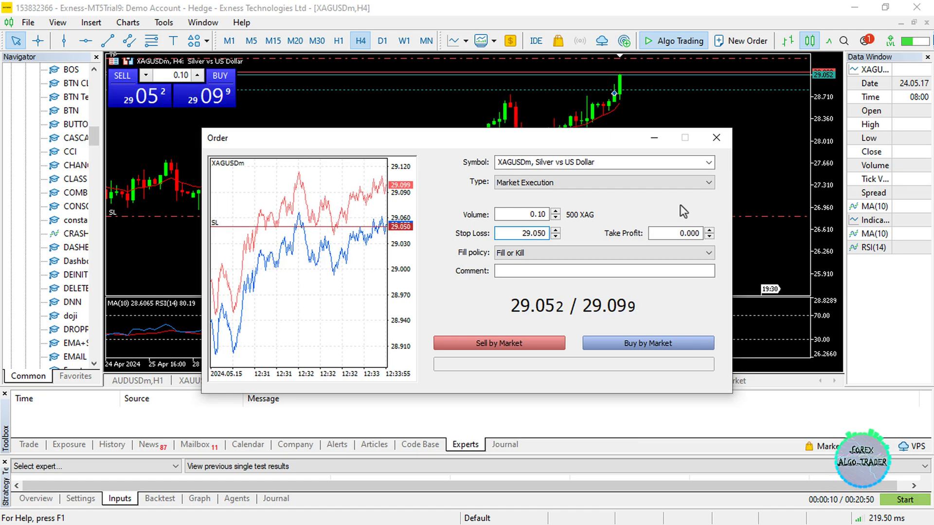
pyautogui.press('BackSpace')
pyautogui.write('0')
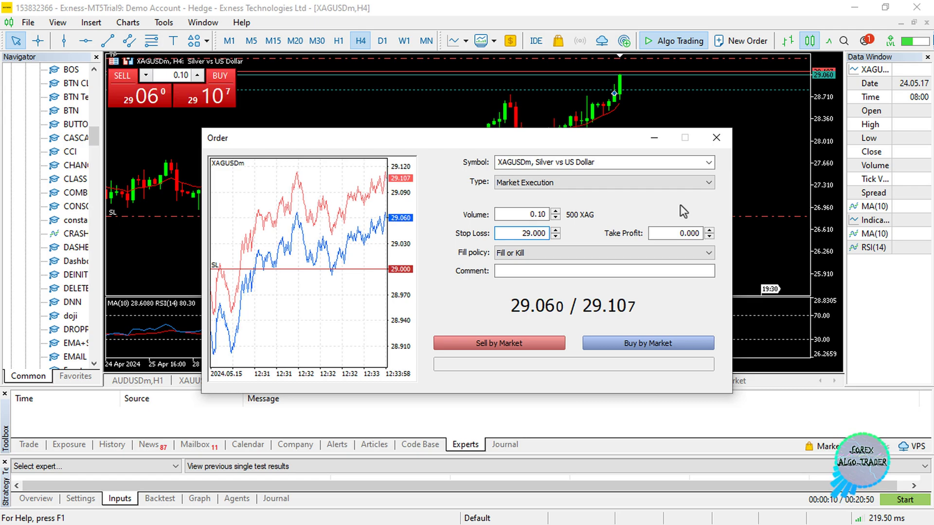
pyautogui.press('BackSpace')
pyautogui.write('7')
pyautogui.press('BackSpace')
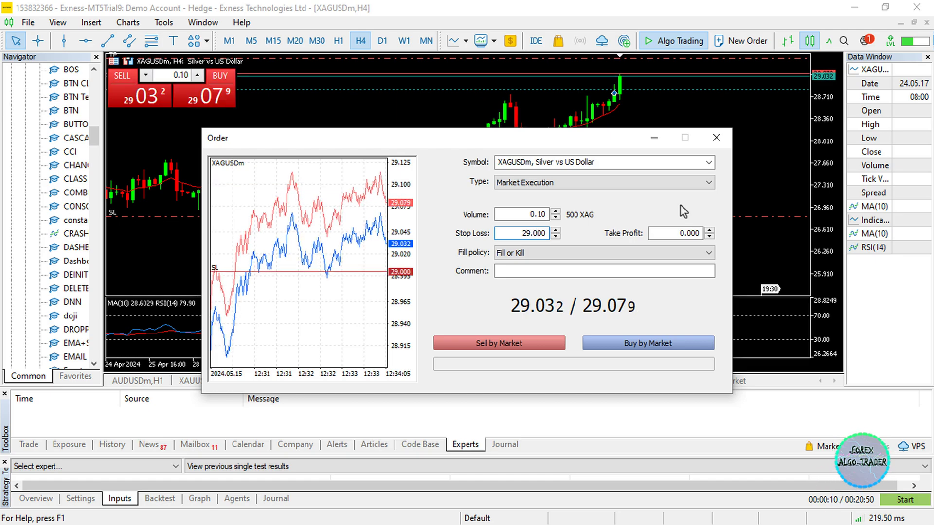
pyautogui.write('2')
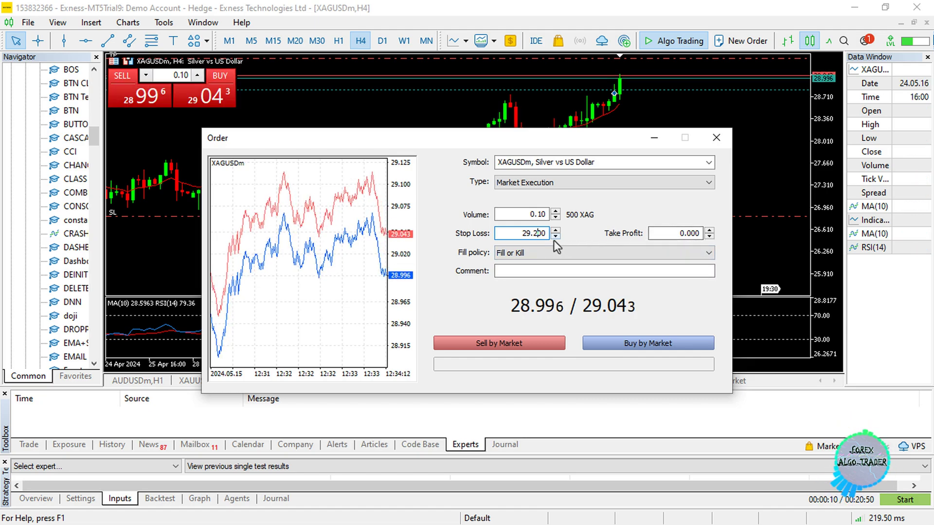
pyautogui.click(530, 233)
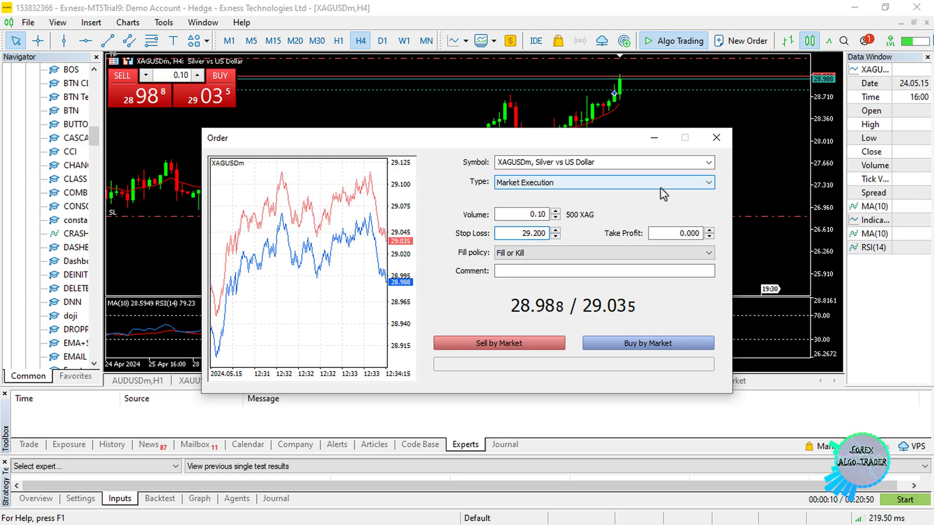
pyautogui.press('BackSpace')
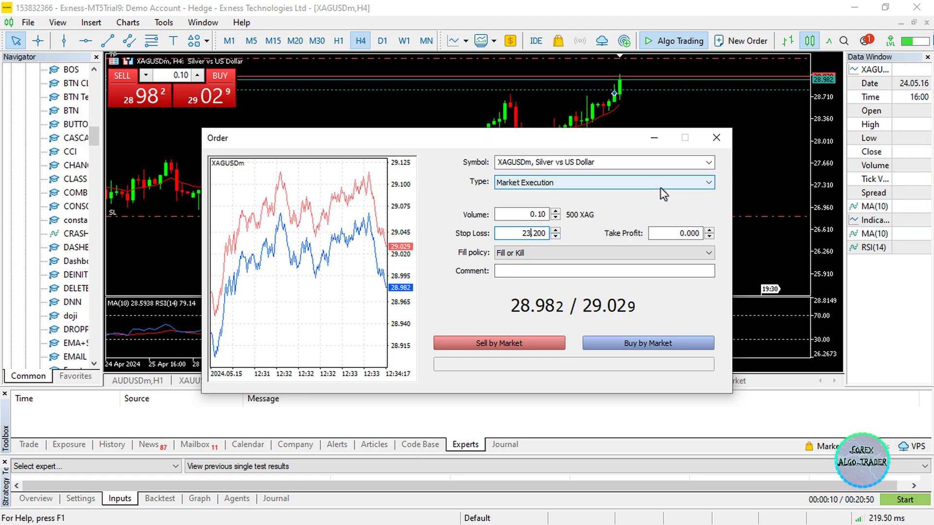
pyautogui.write('8')
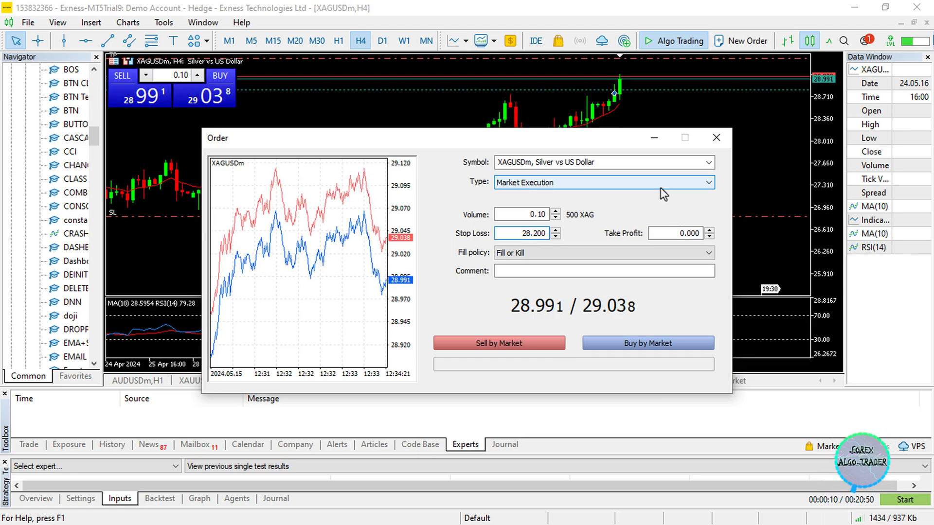
pyautogui.press('BackSpace')
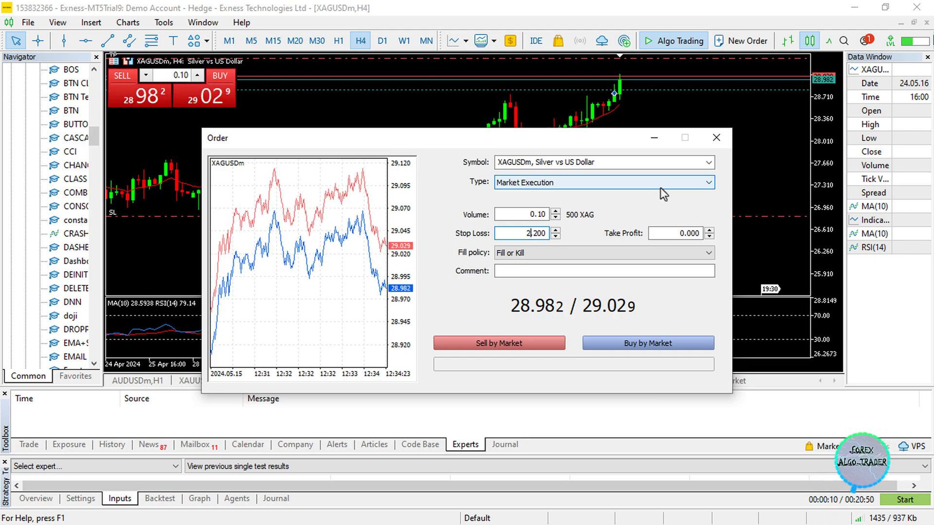
pyautogui.write('6')
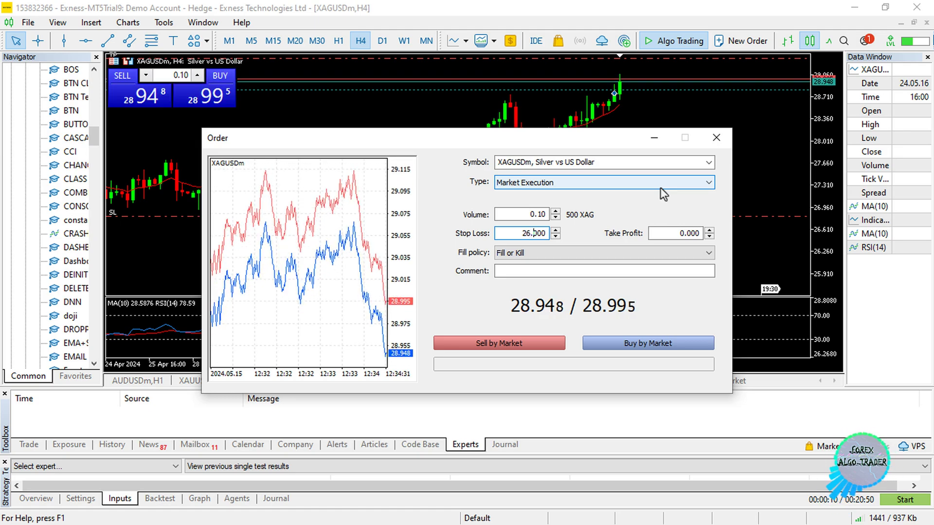
pyautogui.press('BackSpace')
pyautogui.write('5')
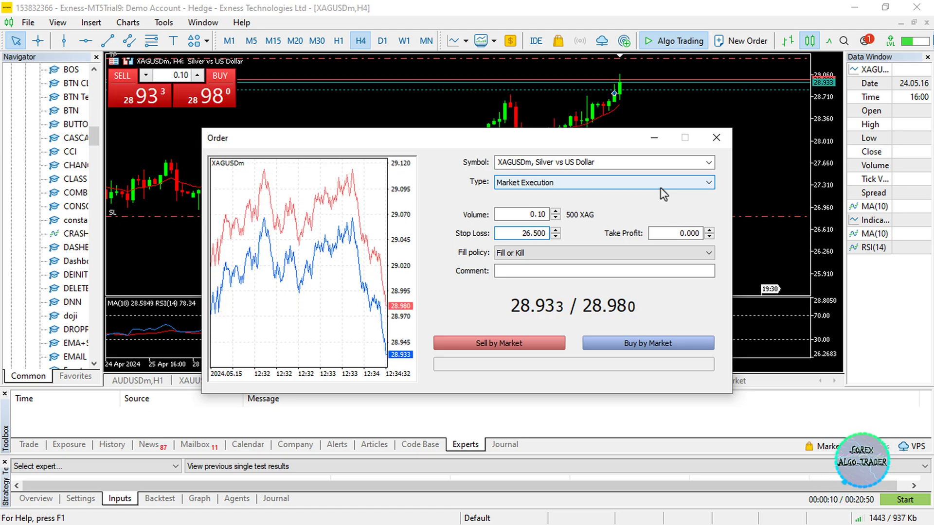
# Set take profit to 29.120 and send the 0.10-lot XAGUSDm buy by market
pyautogui.click(676, 232)
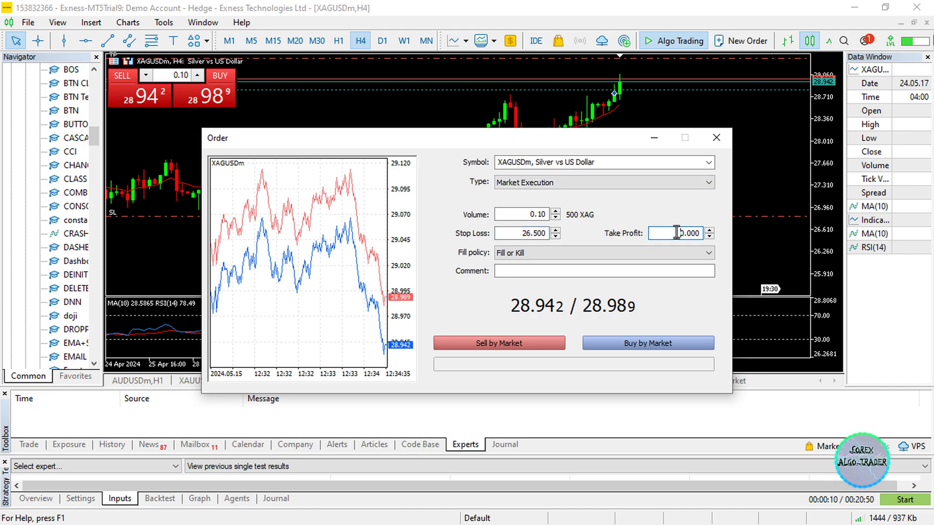
pyautogui.press('Delete')
pyautogui.write('29')
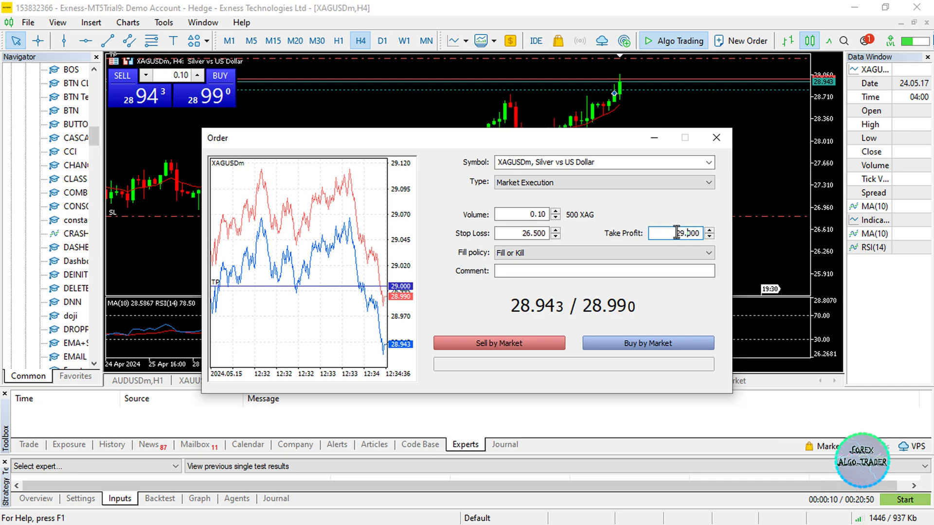
pyautogui.press('Delete')
pyautogui.write('9')
pyautogui.press('BackSpace')
pyautogui.write('0')
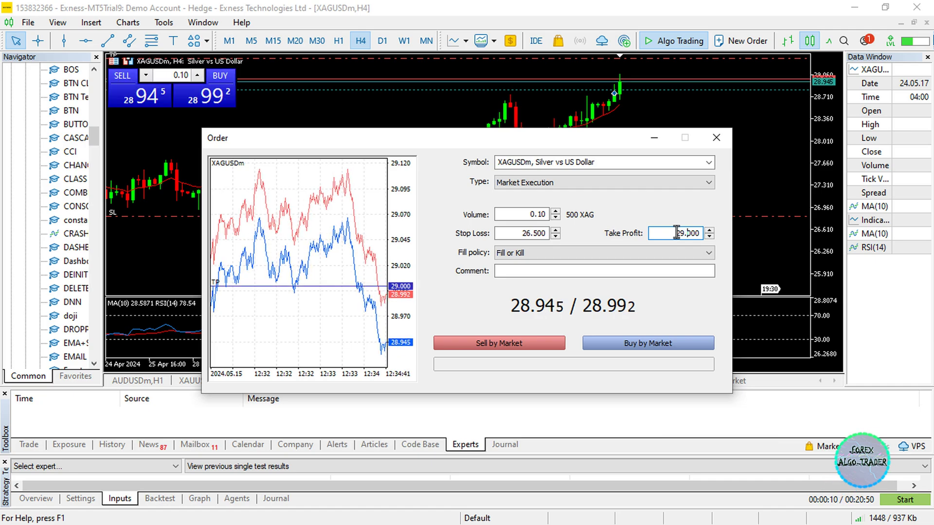
pyautogui.press('Delete')
pyautogui.write('2')
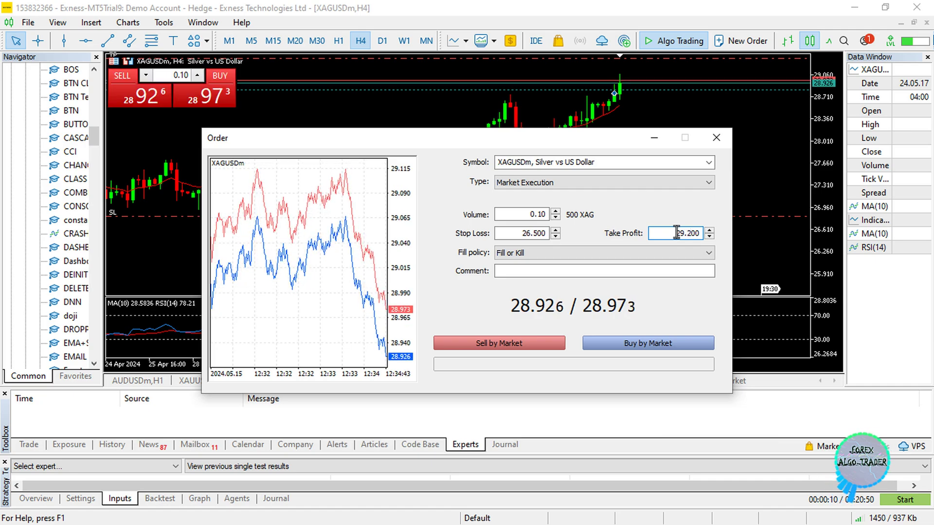
pyautogui.press('BackSpace')
pyautogui.write('12')
pyautogui.press('Delete')
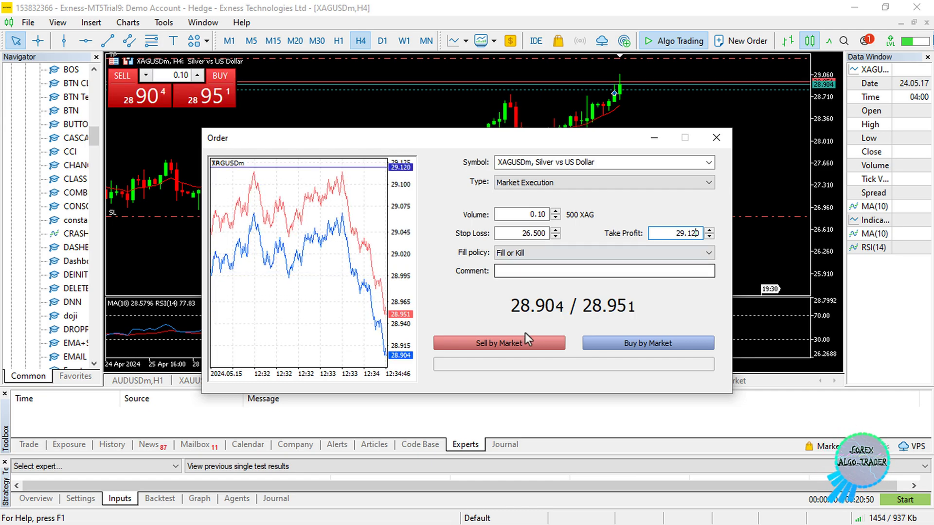
pyautogui.click(640, 344)
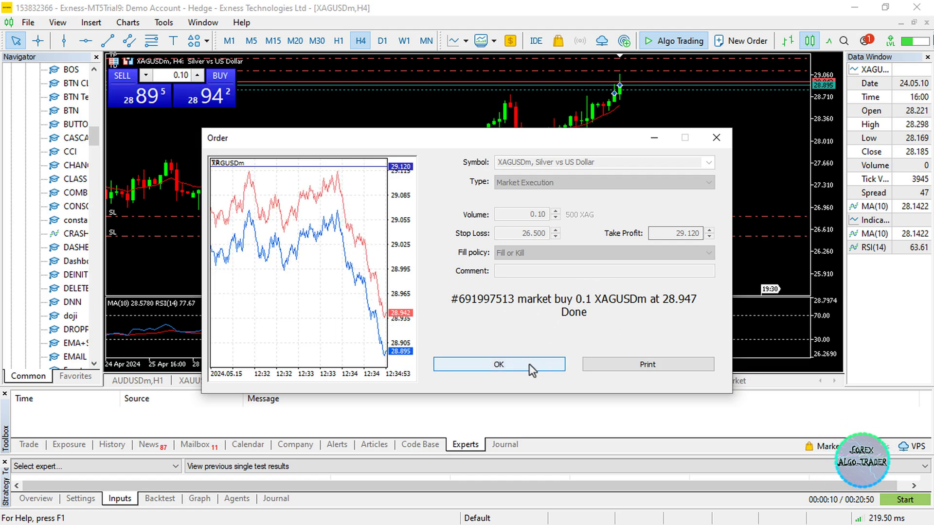
pyautogui.click(542, 372)
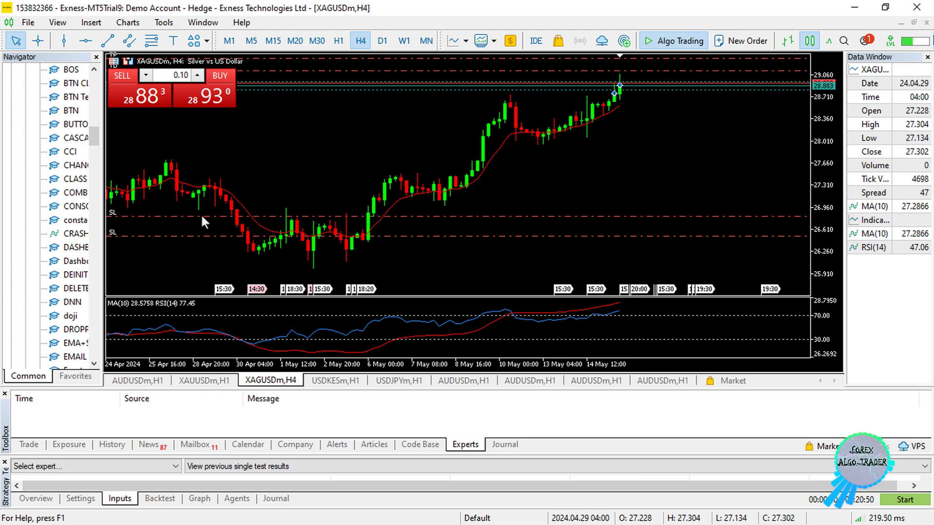
# Lower the 0.01-lot position's stop loss to 26.101 and hide the one-click panel
pyautogui.moveTo(187, 217); pyautogui.dragTo(225, 262)
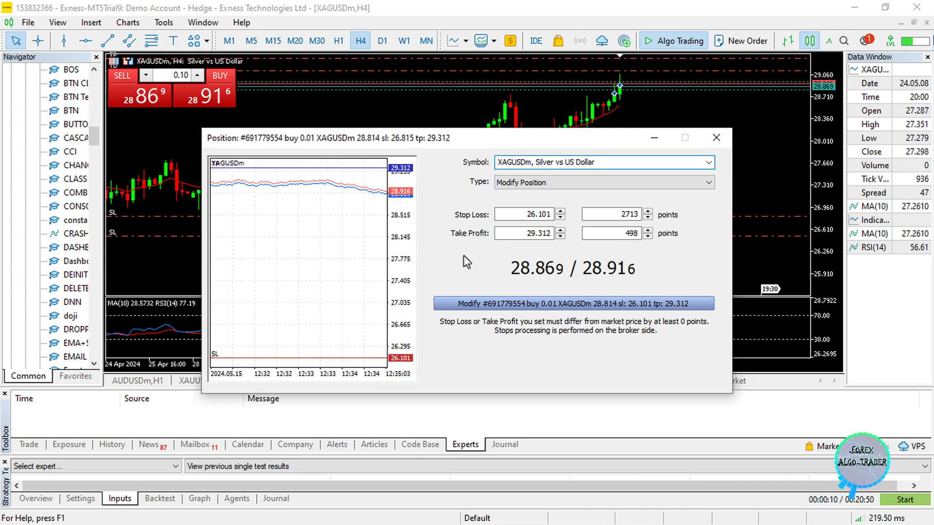
pyautogui.click(579, 304)
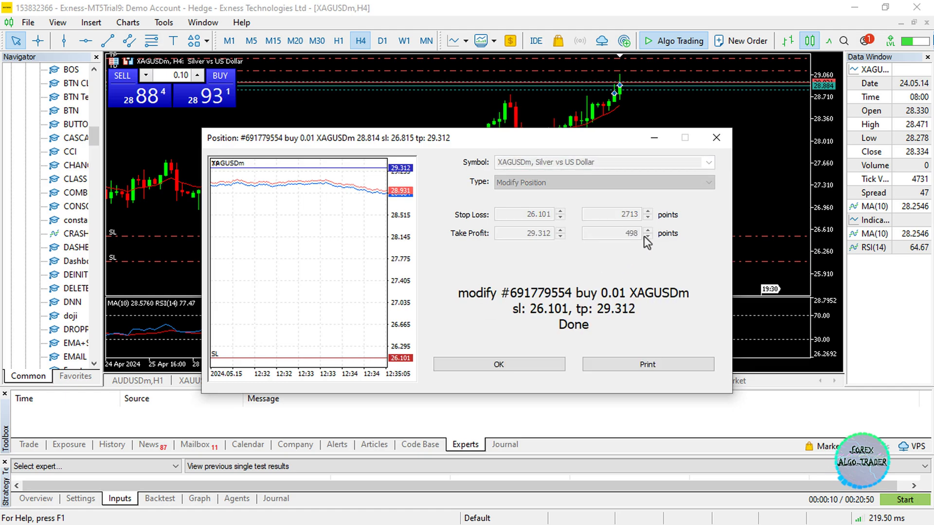
pyautogui.click(716, 138)
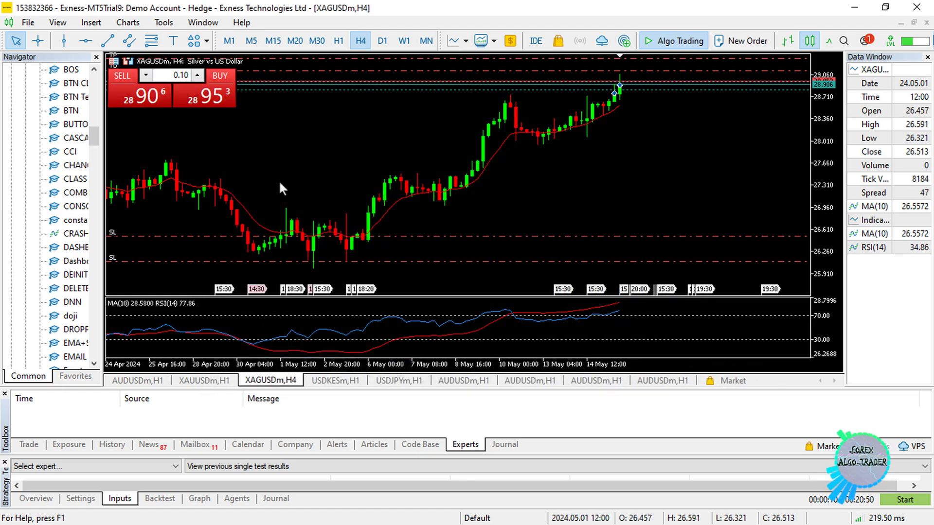
pyautogui.click(128, 61)
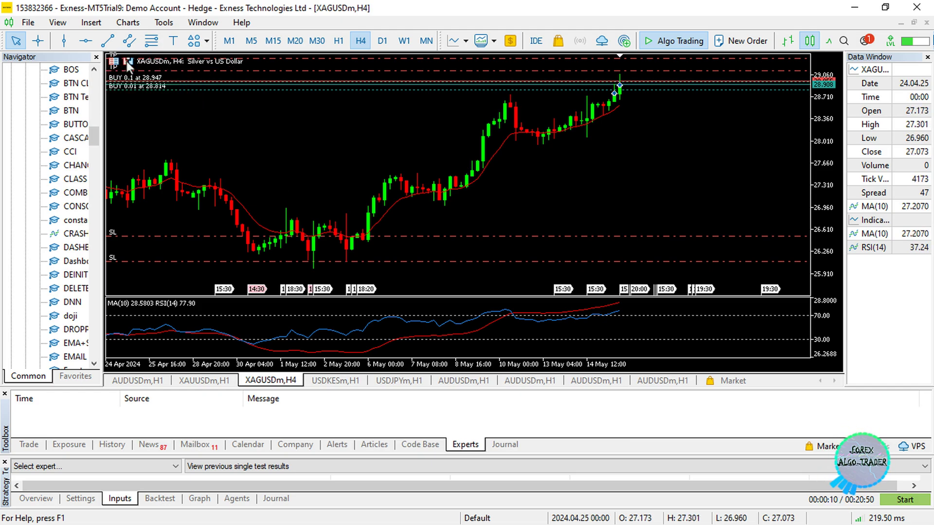
# Tick One Click Trading under Tools > Options > Trade and accept its terms and conditions
pyautogui.click(128, 22)
pyautogui.moveTo(159, 25)
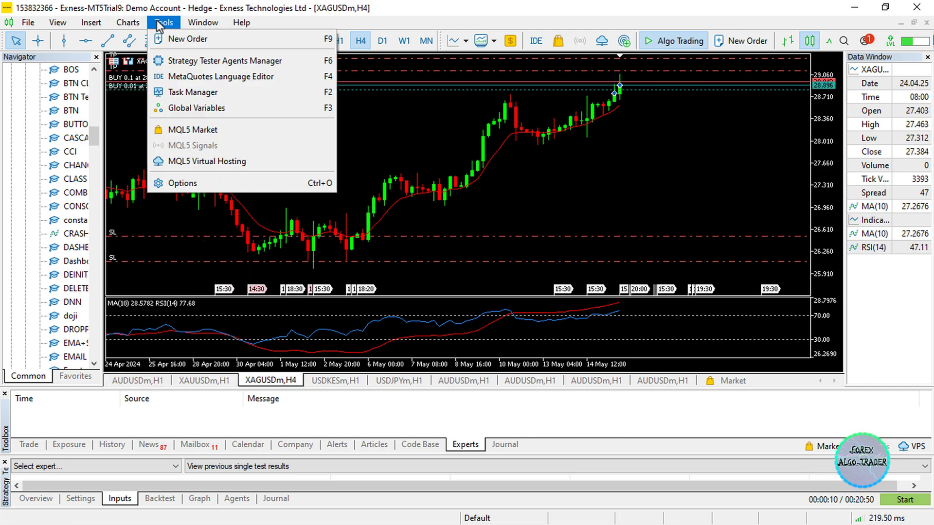
pyautogui.click(273, 185)
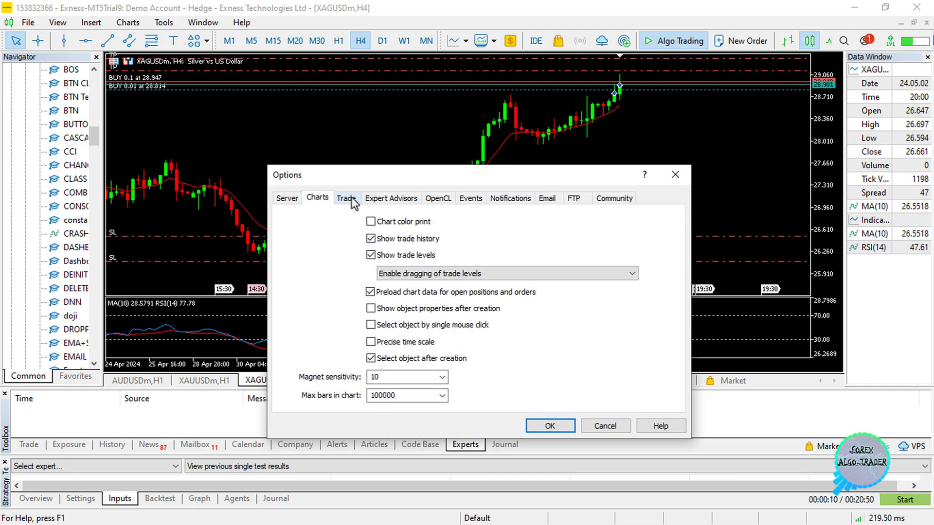
pyautogui.click(351, 197)
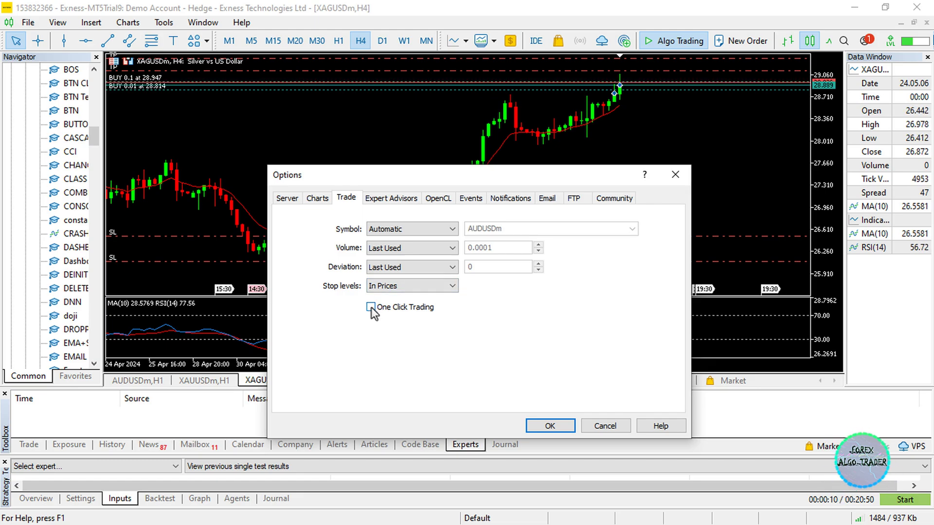
pyautogui.click(371, 306)
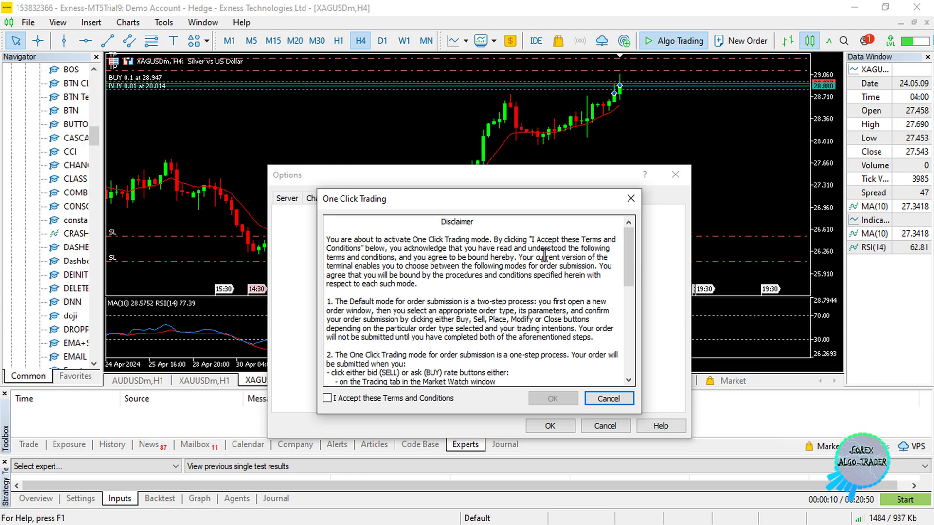
pyautogui.moveTo(628, 241); pyautogui.dragTo(627, 345)
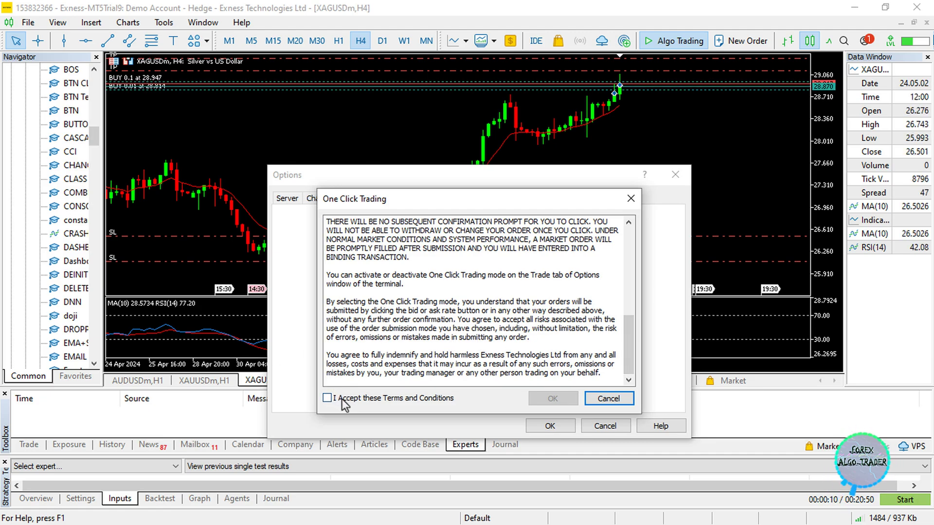
pyautogui.click(326, 399)
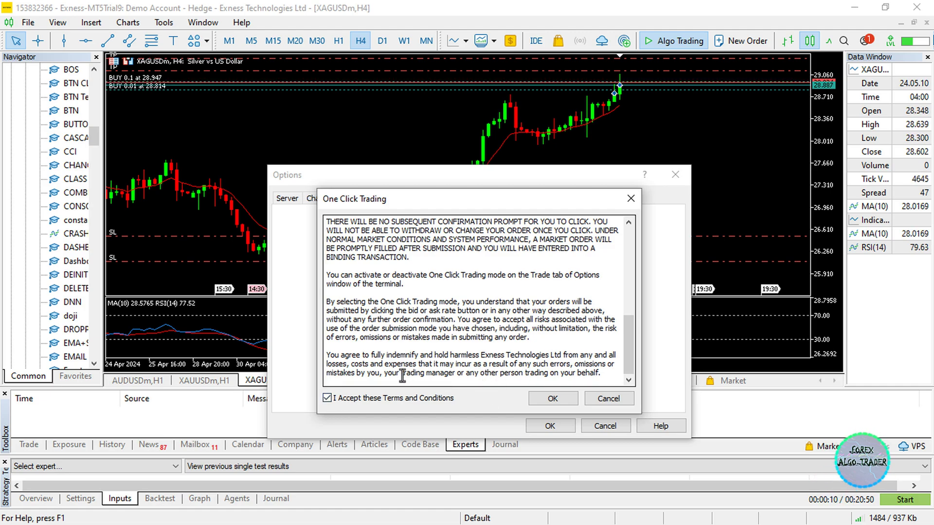
pyautogui.moveTo(389, 374); pyautogui.dragTo(447, 377)
pyautogui.click(453, 379)
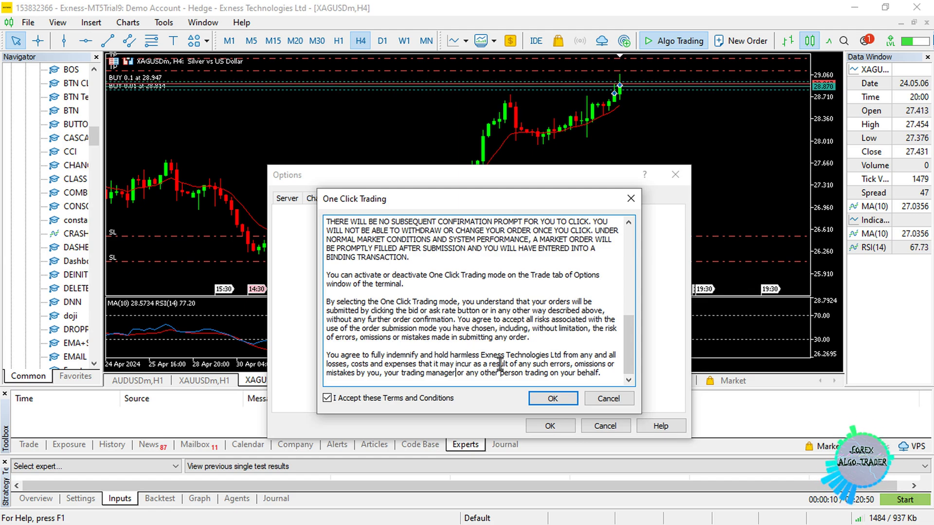
pyautogui.click(565, 399)
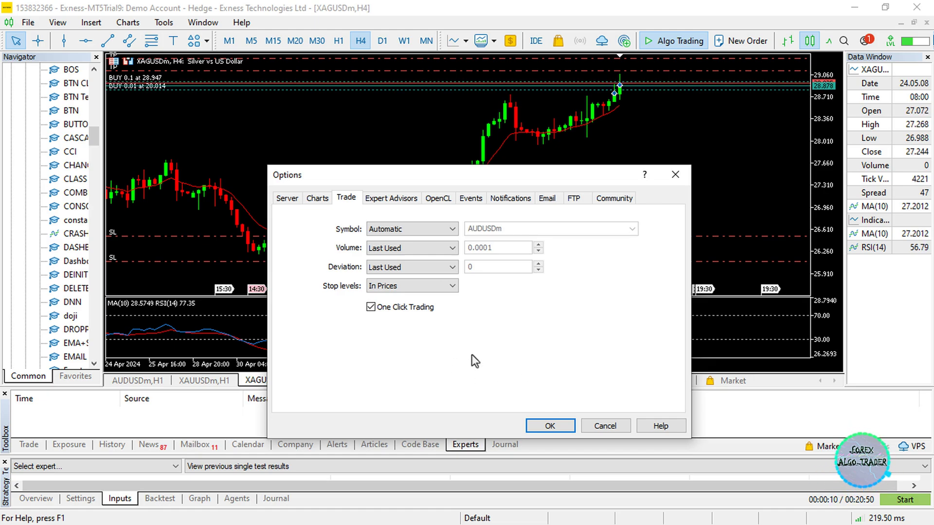
# Apply the options, drag both buy stop losses up near 27.7, and restore the one-click panel
pyautogui.click(552, 426)
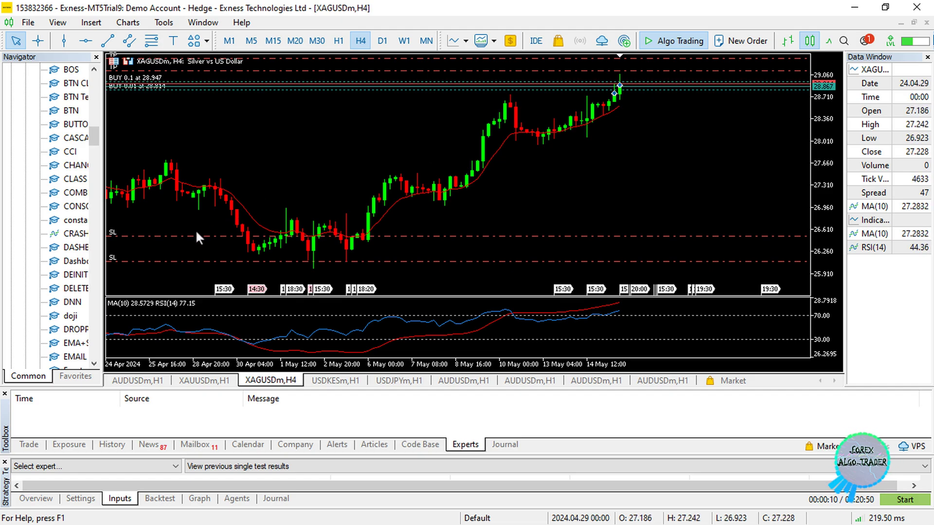
pyautogui.moveTo(202, 233); pyautogui.dragTo(267, 151)
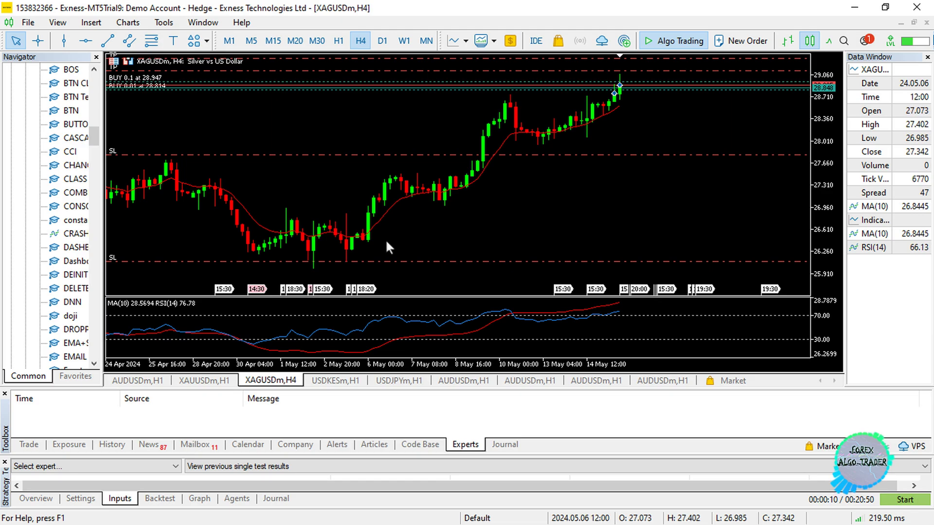
pyautogui.moveTo(424, 258); pyautogui.dragTo(357, 174)
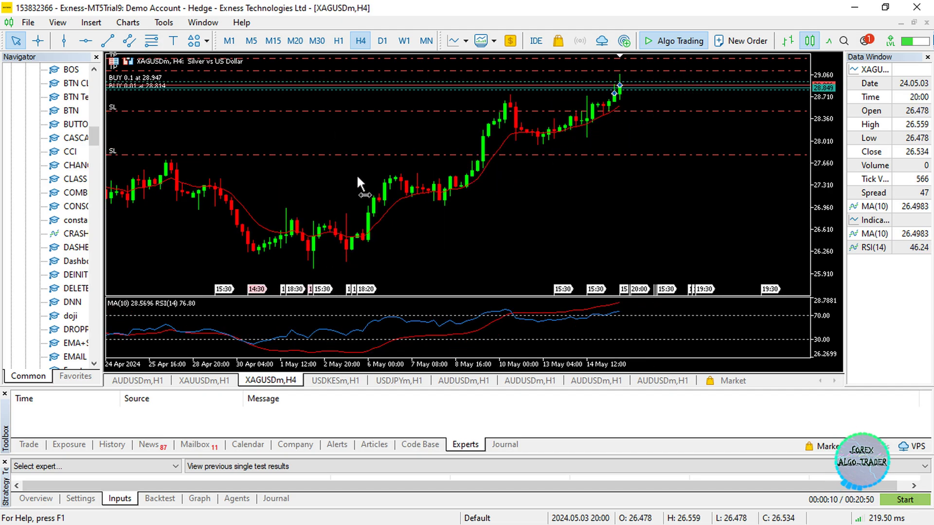
pyautogui.moveTo(275, 109); pyautogui.dragTo(275, 166)
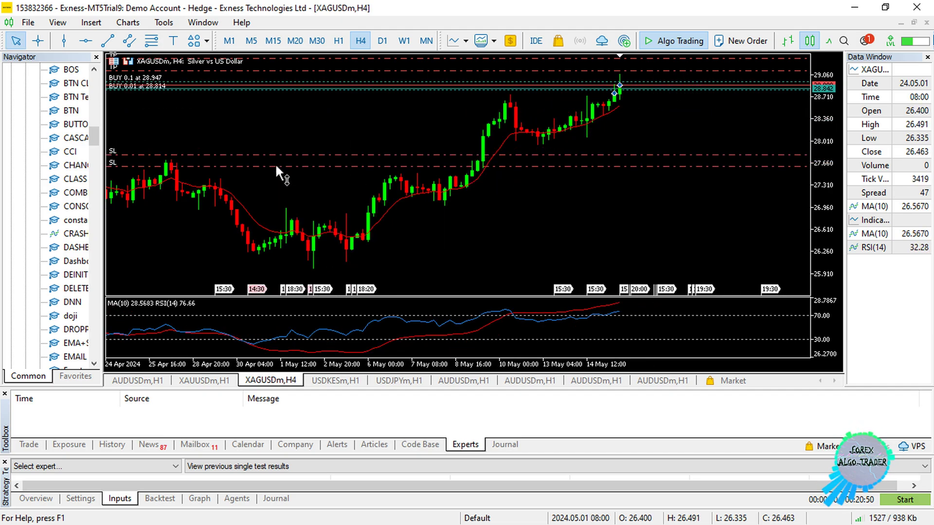
pyautogui.click(128, 62)
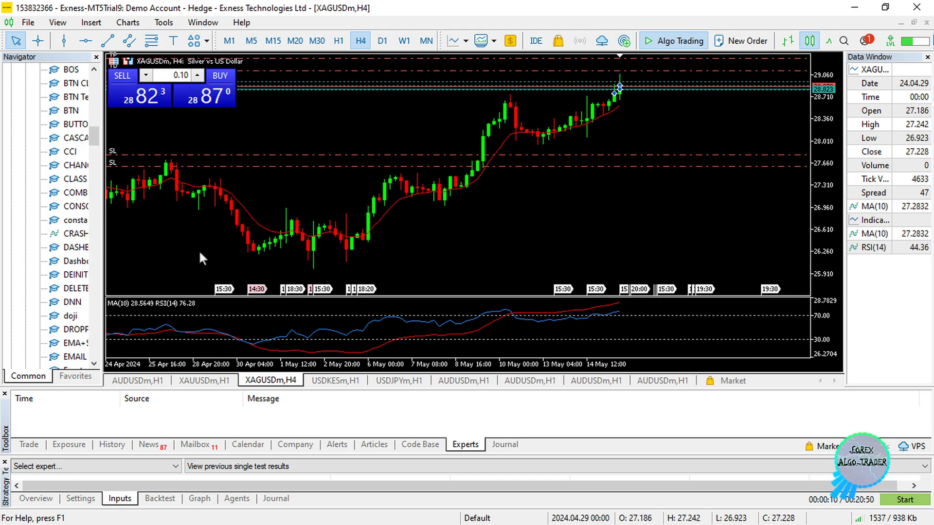
# Enlarge the open positions list and buy 0.1 lot of silver with one click
pyautogui.click(29, 445)
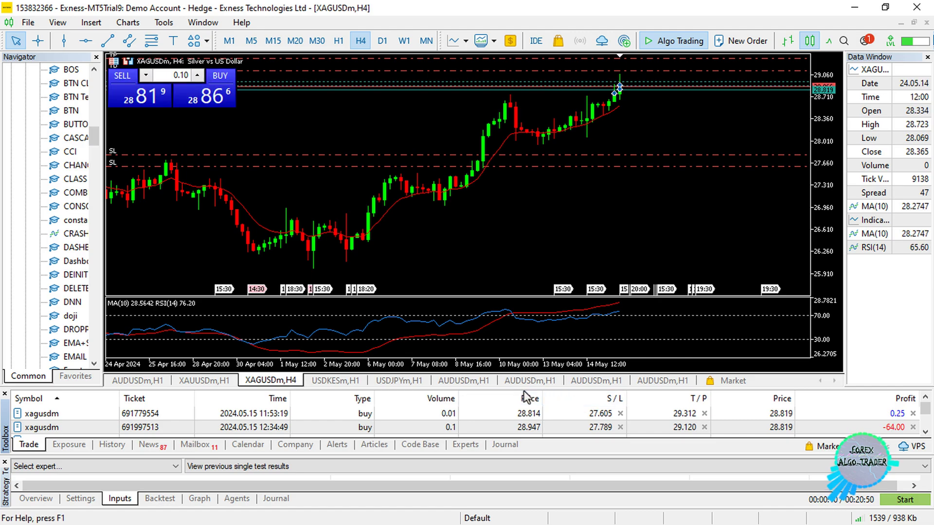
pyautogui.moveTo(526, 388); pyautogui.dragTo(531, 336)
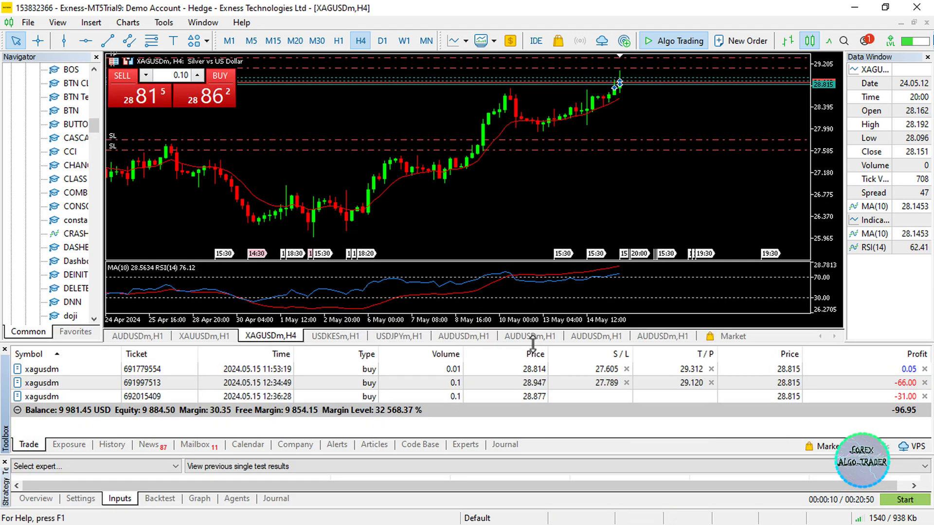
pyautogui.click(214, 99)
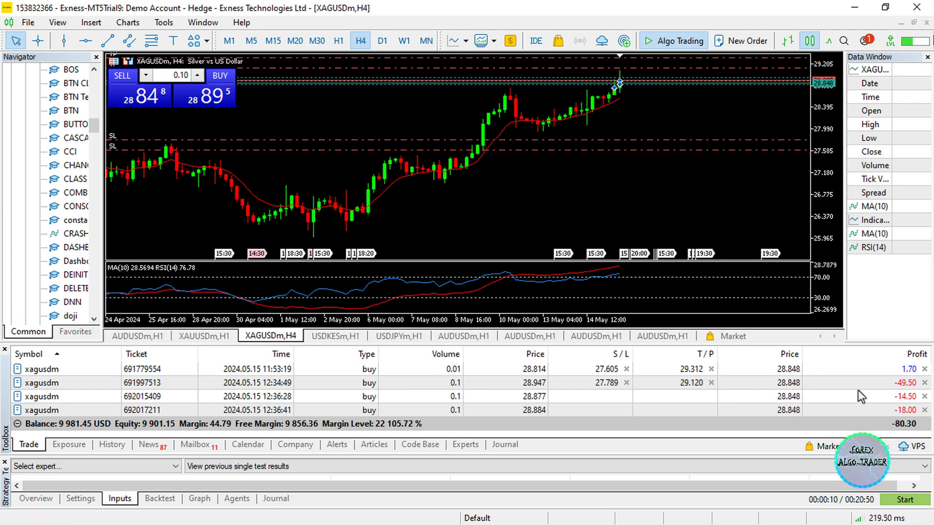
# Close the 0.1 buys opened at 28.947 and 28.877, and lower the small trade's take profit to 29.048
pyautogui.click(923, 383)
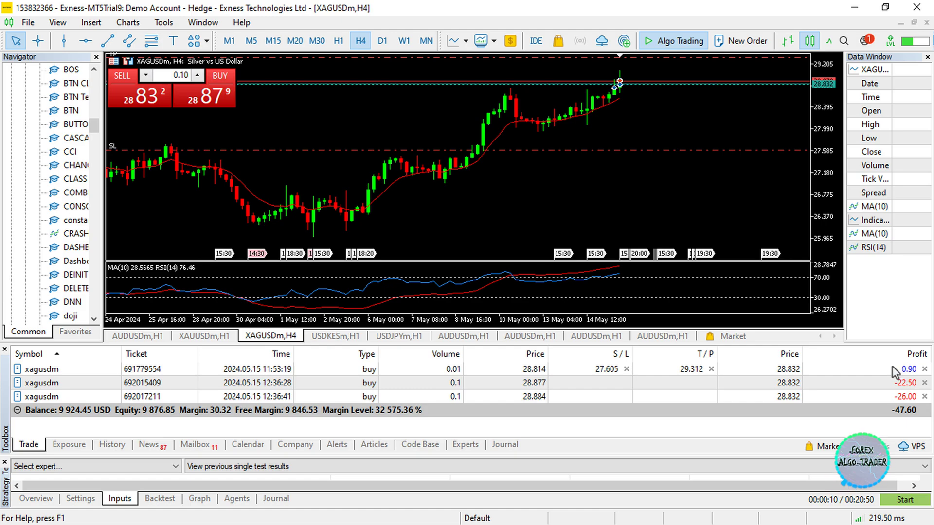
pyautogui.click(924, 384)
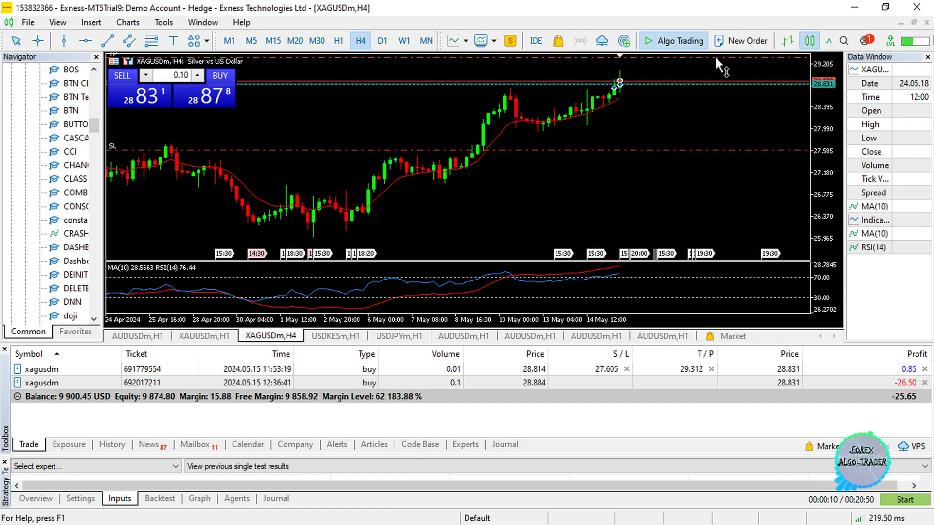
pyautogui.moveTo(717, 57); pyautogui.dragTo(730, 72)
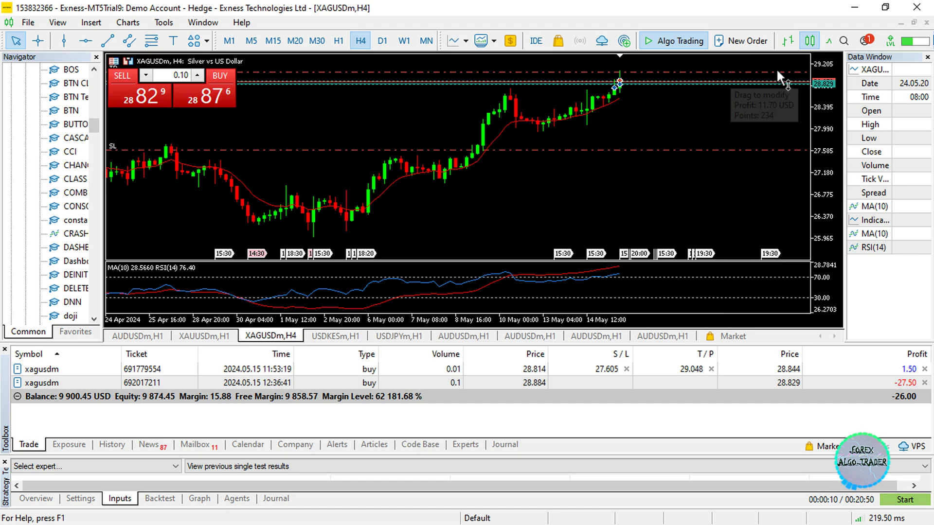
pyautogui.moveTo(823, 106); pyautogui.dragTo(826, 86)
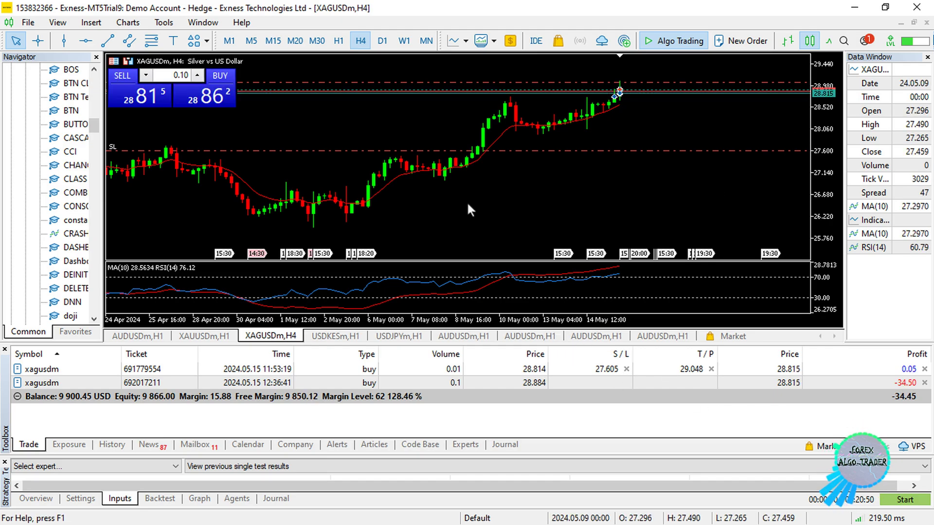
# Hide the one-click panel and untick One Click Trading in the trade options
pyautogui.click(129, 60)
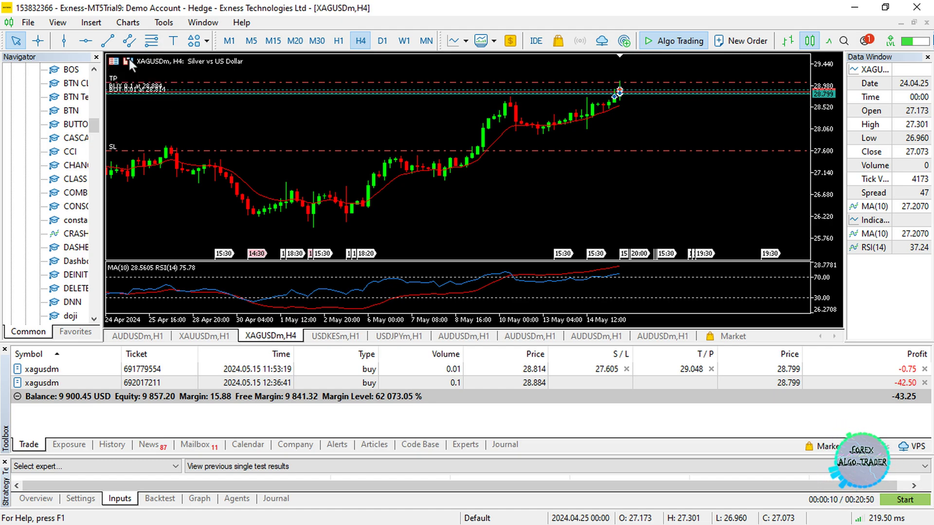
pyautogui.click(174, 24)
pyautogui.click(214, 184)
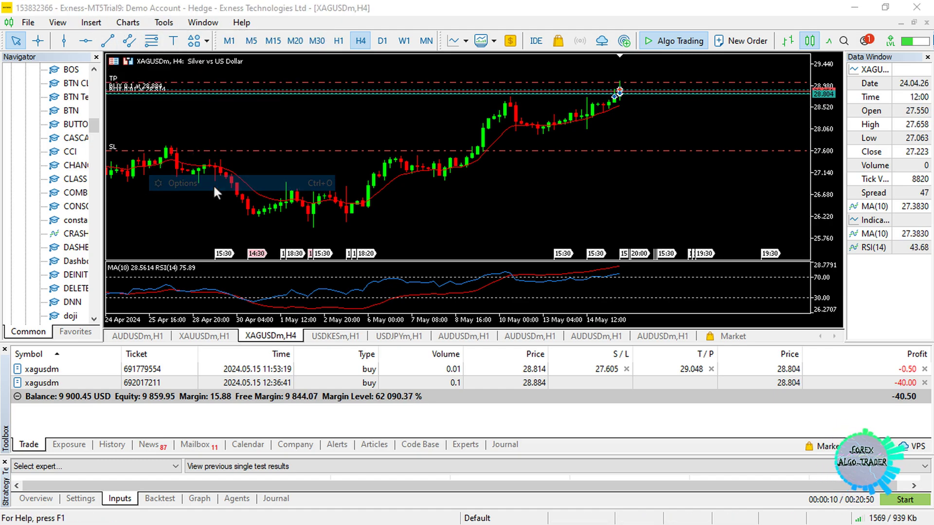
pyautogui.click(371, 306)
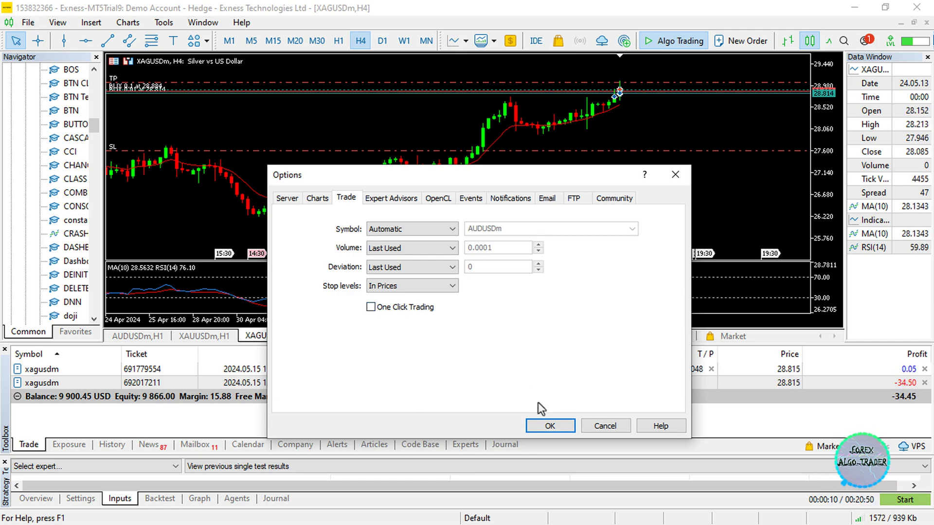
pyautogui.click(550, 426)
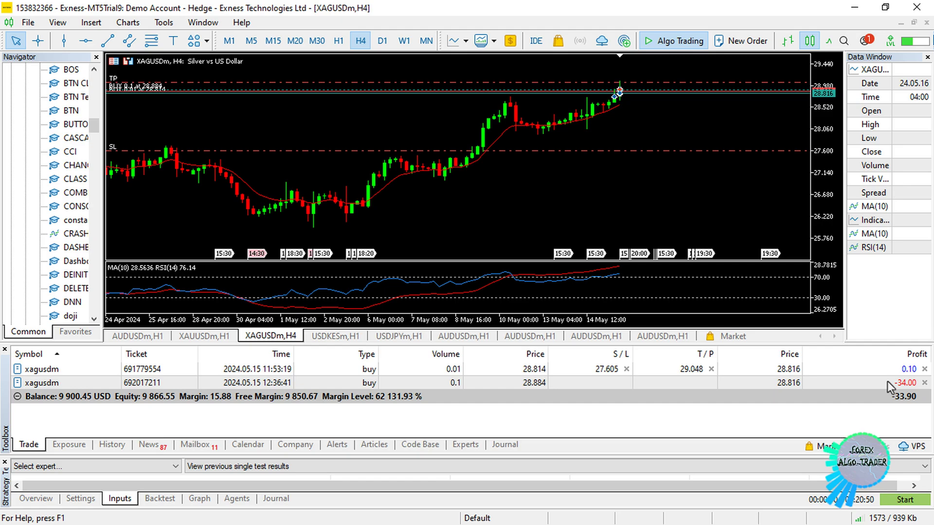
# Close the remaining 0.1-lot silver buy at market
pyautogui.click(923, 383)
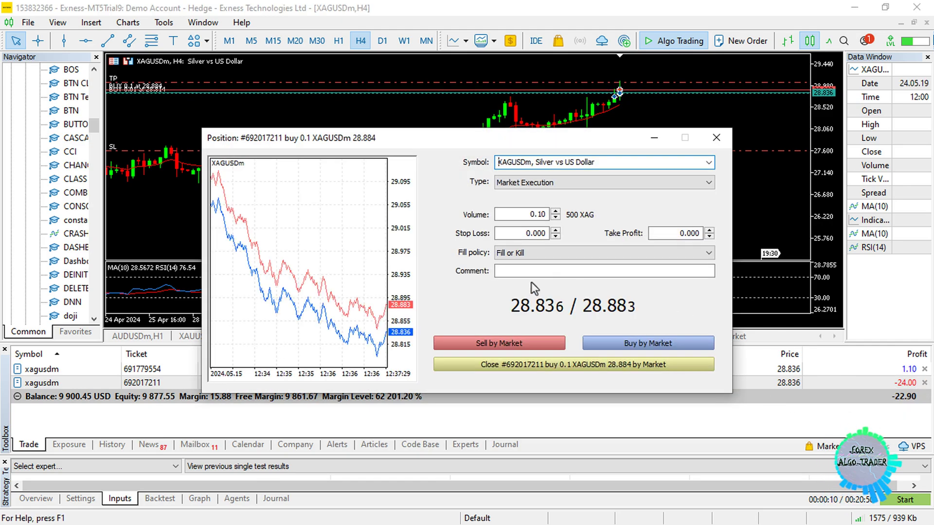
pyautogui.click(565, 364)
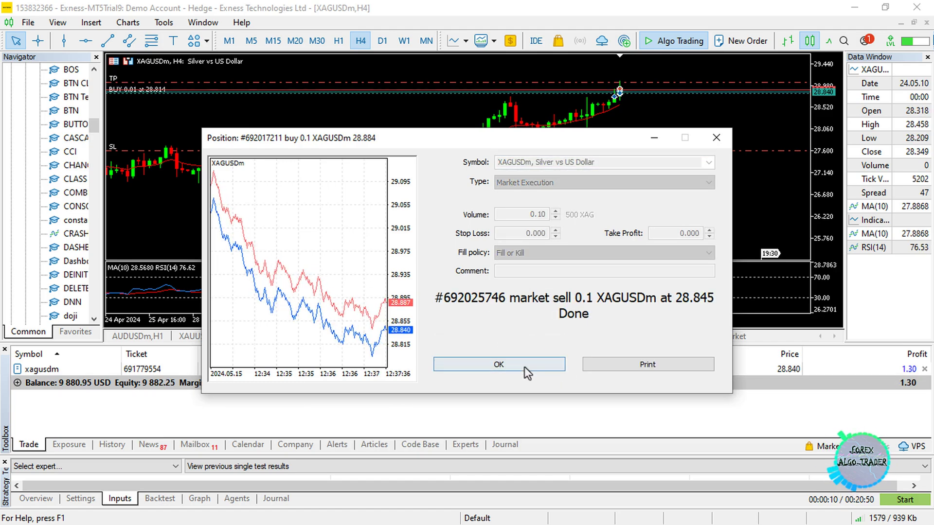
pyautogui.click(525, 366)
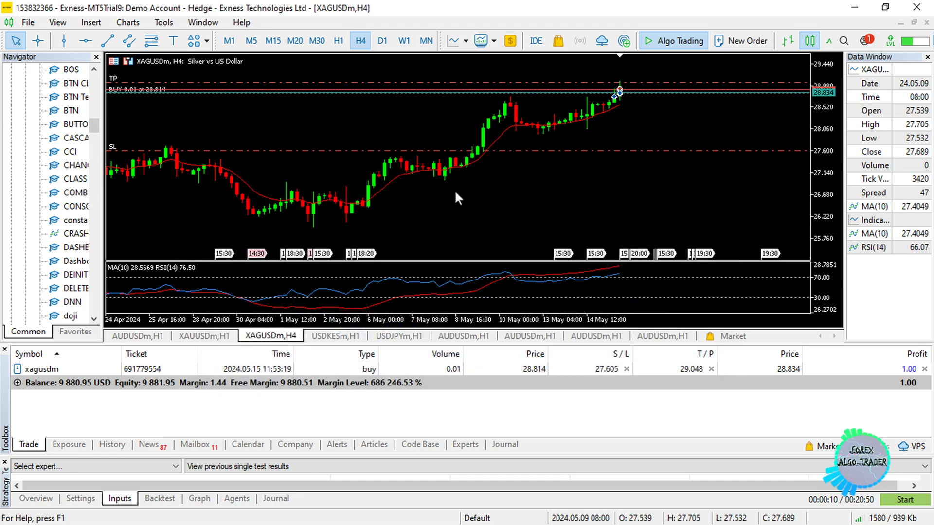
# Lower the 0.01-lot trade's stop loss to 26.582
pyautogui.moveTo(298, 152); pyautogui.dragTo(296, 199)
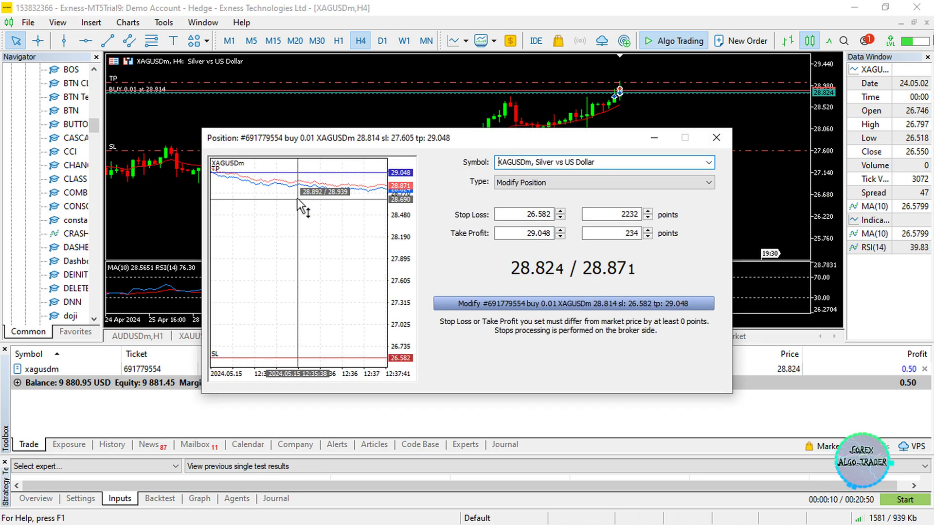
pyautogui.click(524, 306)
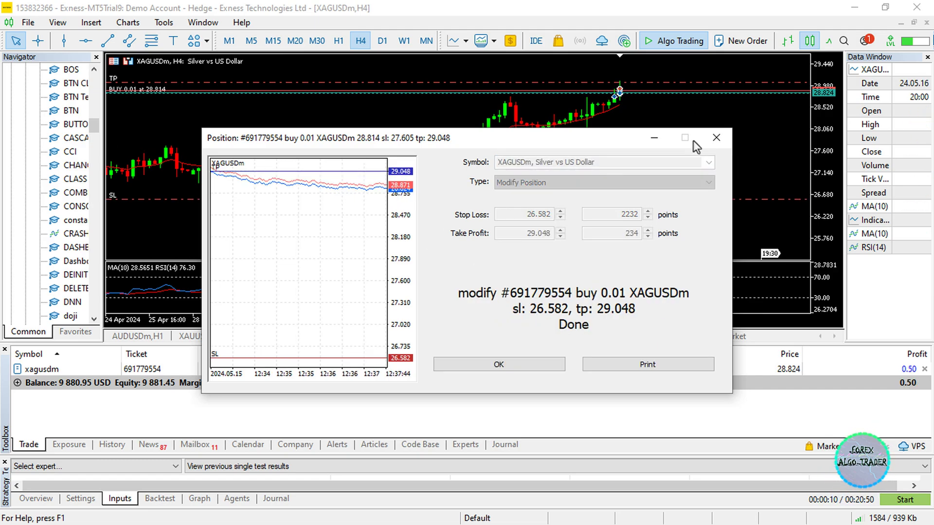
pyautogui.click(716, 137)
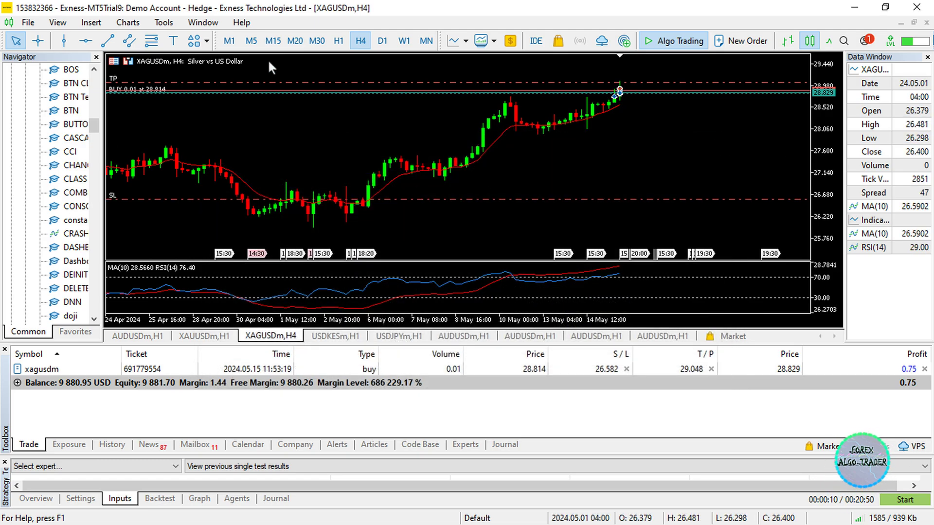
pyautogui.click(165, 22)
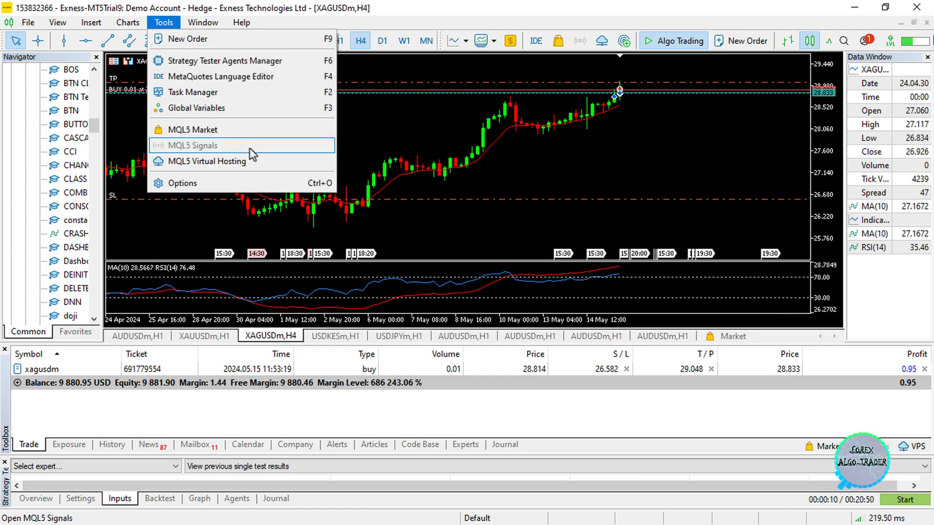
# Re-enable One Click Trading with its terms accepted, then drag the stop loss to 26.308
pyautogui.click(239, 183)
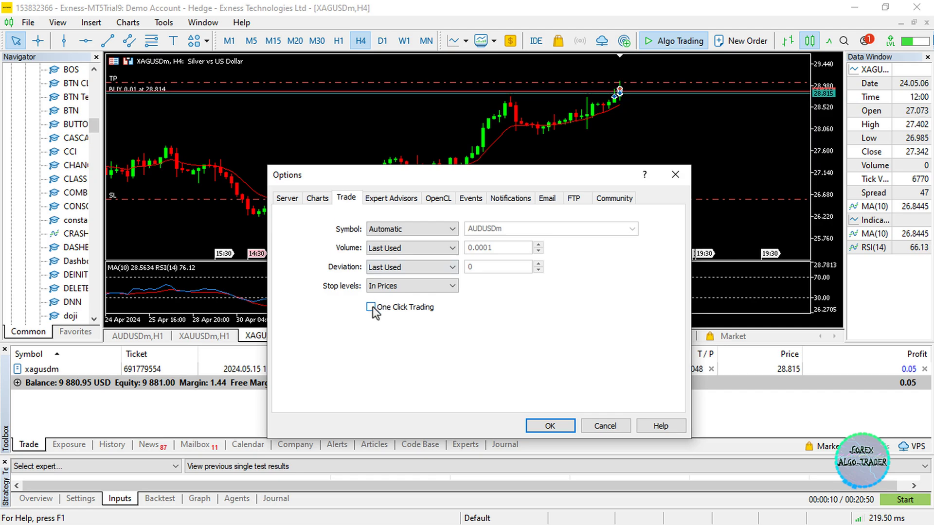
pyautogui.click(372, 308)
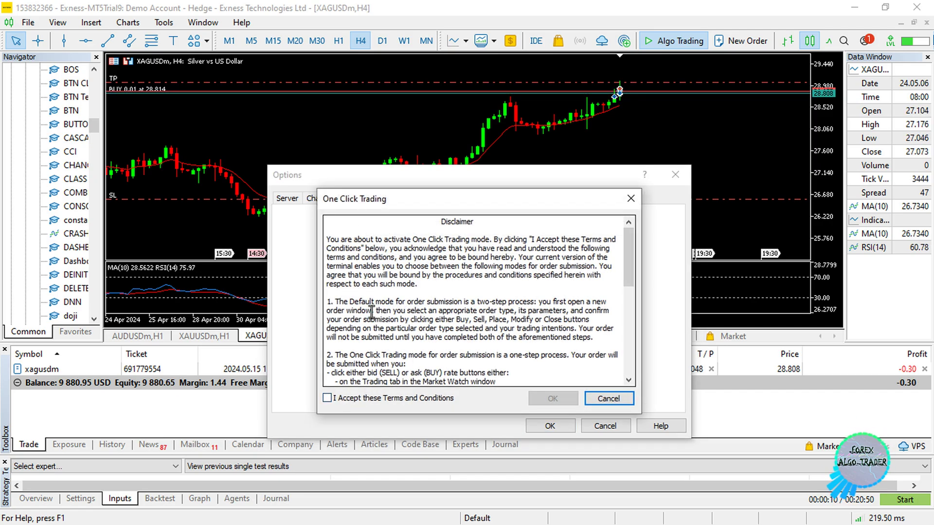
pyautogui.click(328, 397)
pyautogui.click(553, 399)
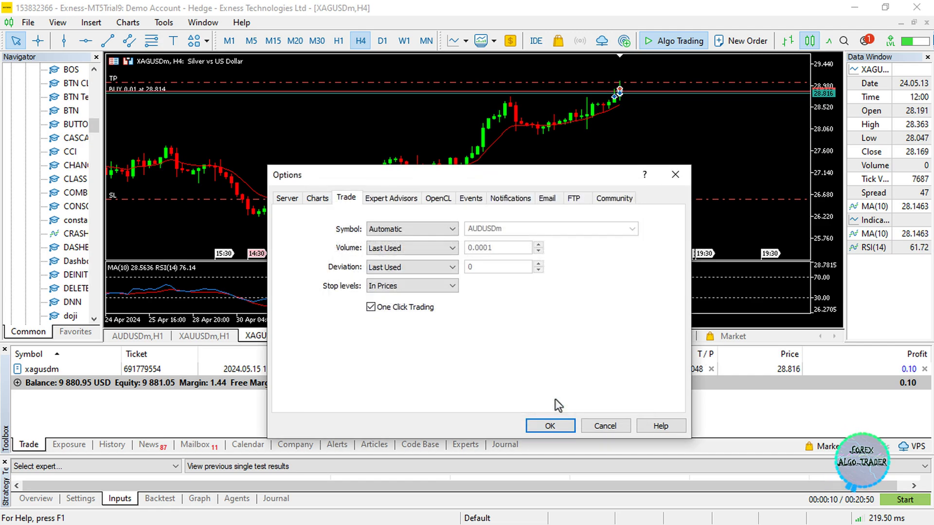
pyautogui.click(550, 426)
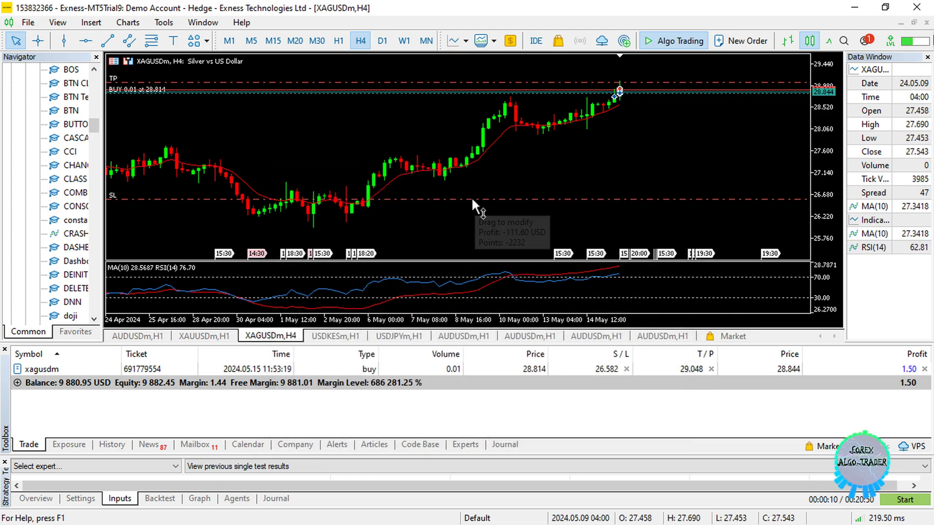
pyautogui.moveTo(531, 212); pyautogui.dragTo(532, 212)
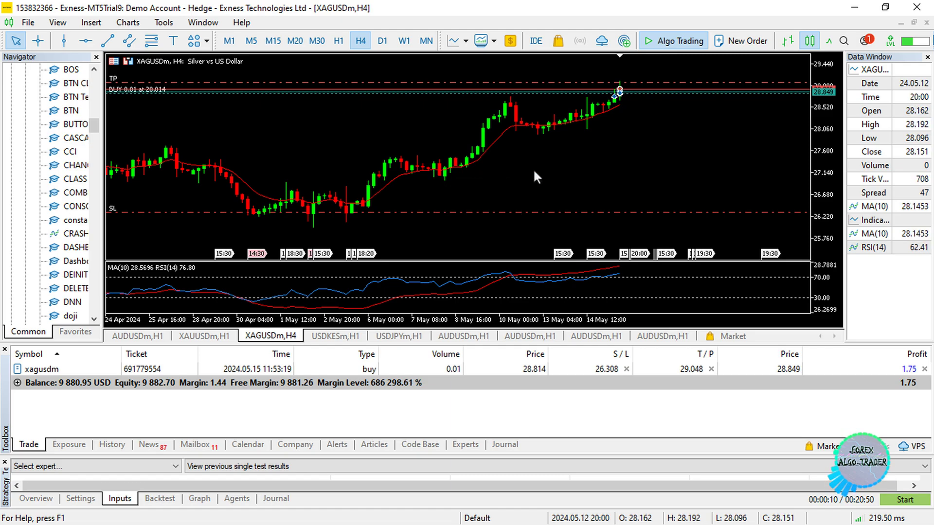